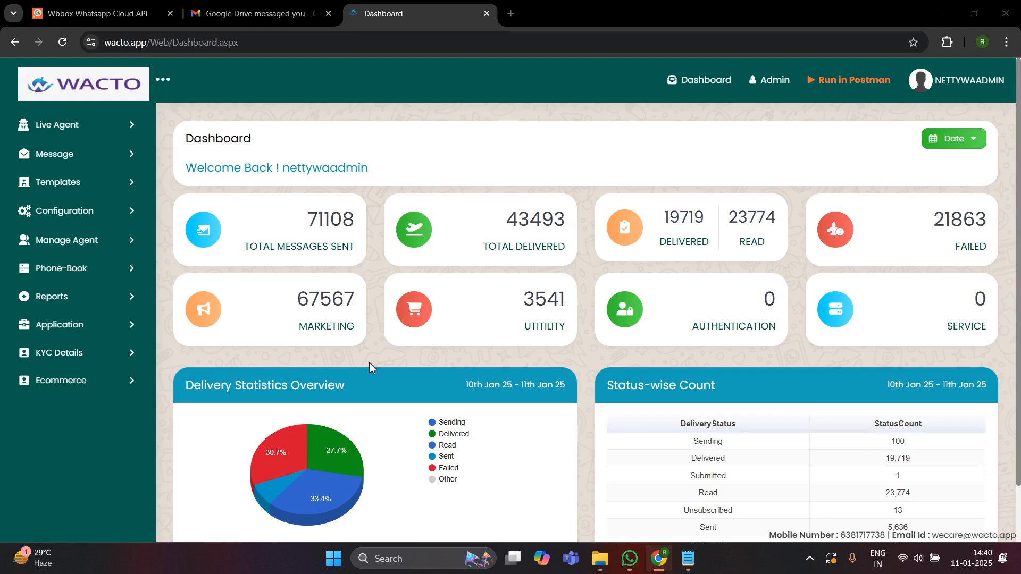
- Expand Templates in the sidebar and open Manage Templates to view the Meta Templates list
{"action": "left_click", "coordinate": [90, 183]}
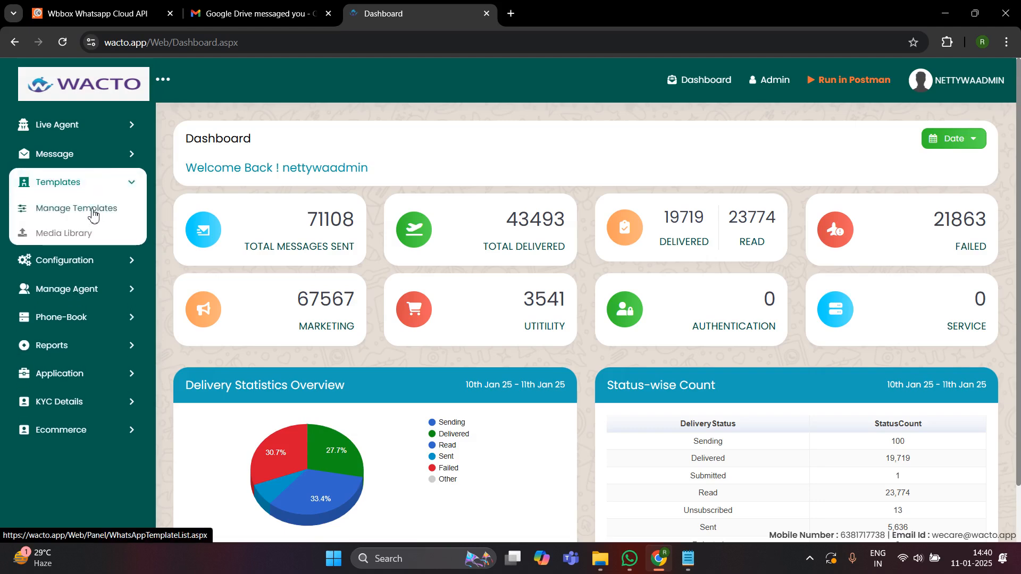
{"action": "left_click", "coordinate": [57, 211]}
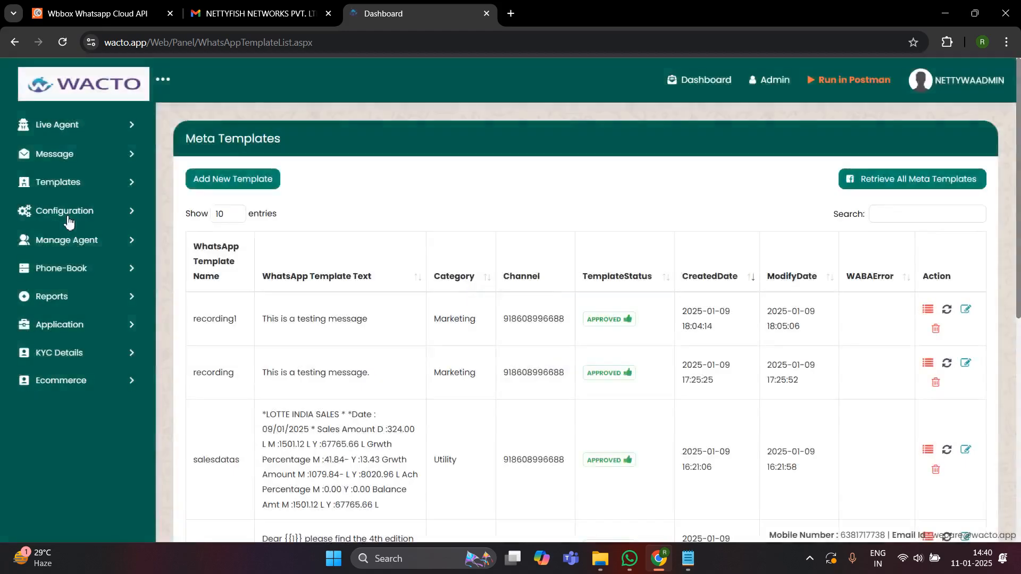
{"action": "scroll", "coordinate": [451, 305], "scroll_direction": "down", "scroll_amount": 5}
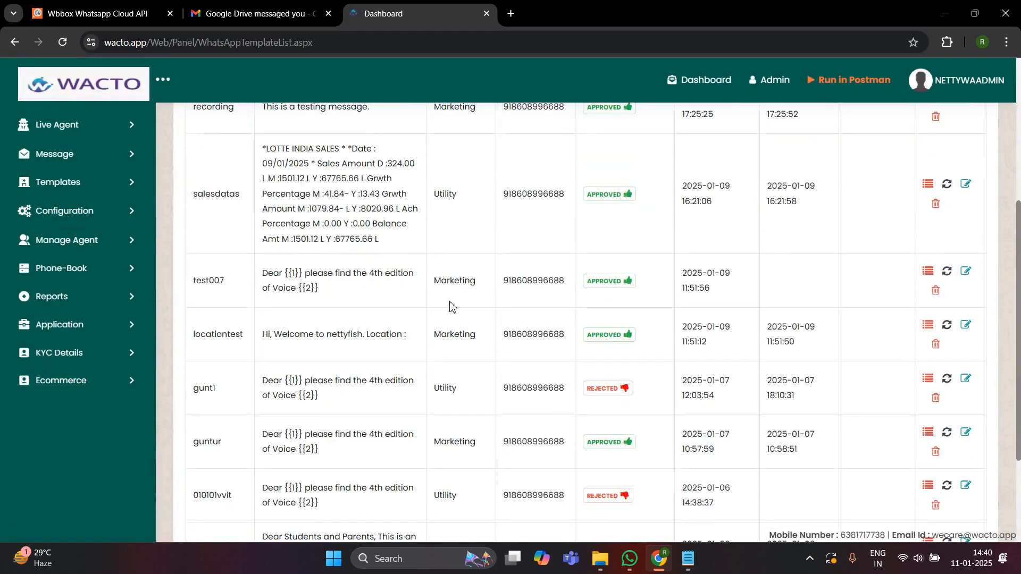
{"action": "scroll", "coordinate": [451, 304], "scroll_direction": "up", "scroll_amount": 5}
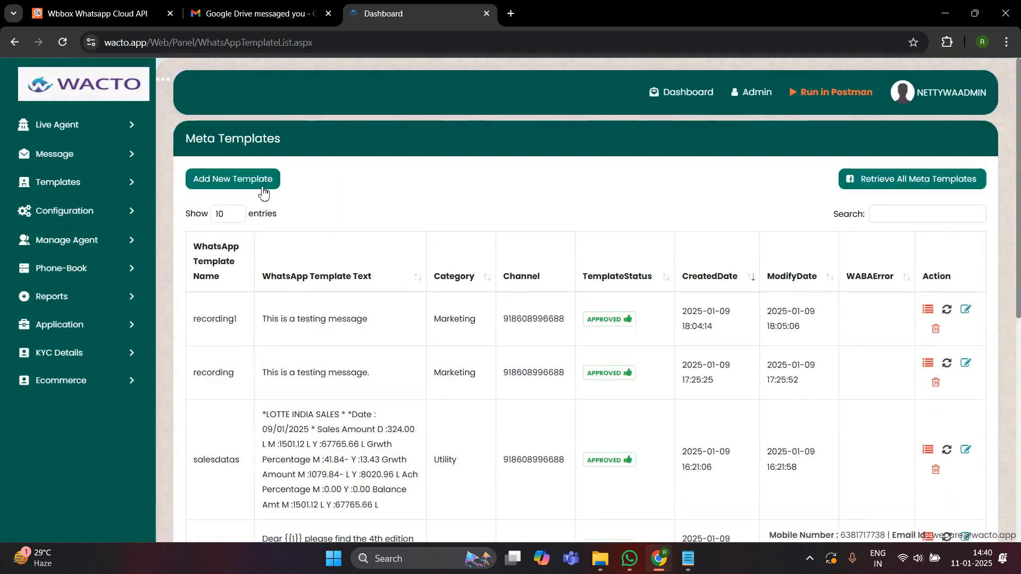
- Start a new template on the account's sending channel, named videotesting
{"action": "left_click", "coordinate": [231, 195]}
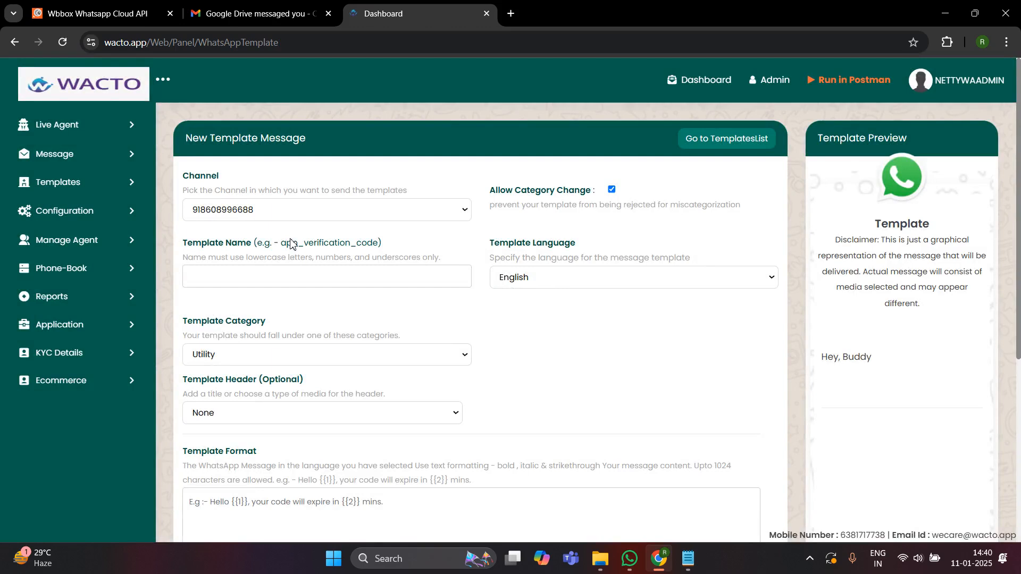
{"action": "left_click", "coordinate": [260, 214]}
{"action": "left_click", "coordinate": [238, 249]}
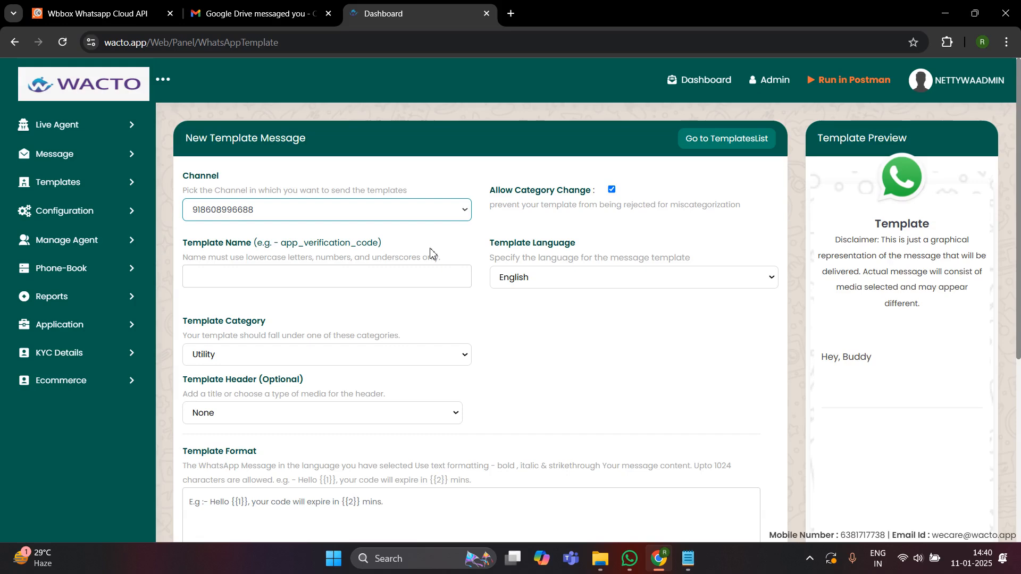
{"action": "scroll", "coordinate": [432, 252], "scroll_direction": "down", "scroll_amount": 3}
{"action": "scroll", "coordinate": [400, 218], "scroll_direction": "up", "scroll_amount": 3}
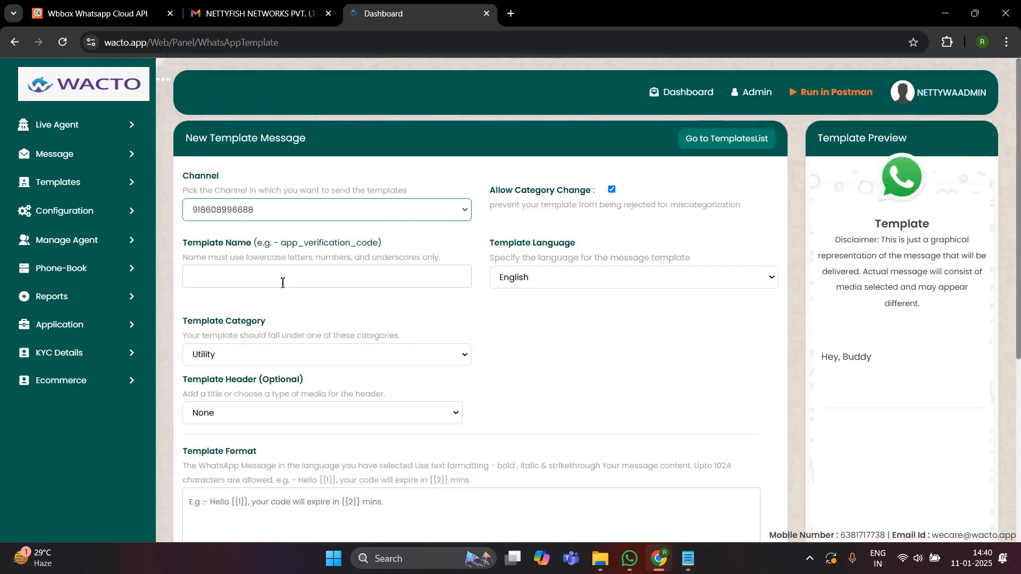
{"action": "left_click", "coordinate": [238, 280]}
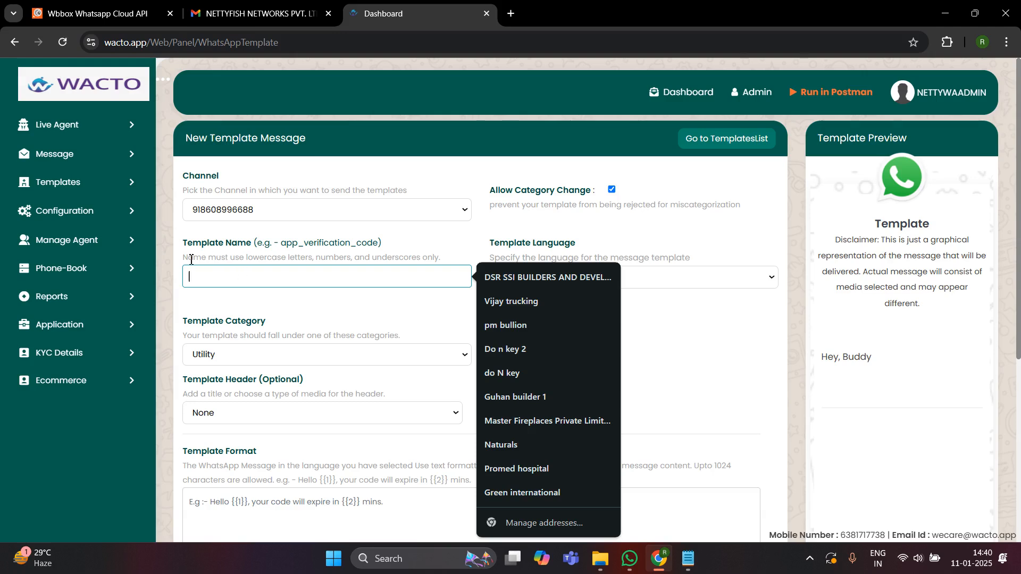
{"action": "left_click_drag", "start_coordinate": [182, 260], "coordinate": [440, 264]}
{"action": "left_click", "coordinate": [447, 262]}
{"action": "left_click", "coordinate": [289, 282]}
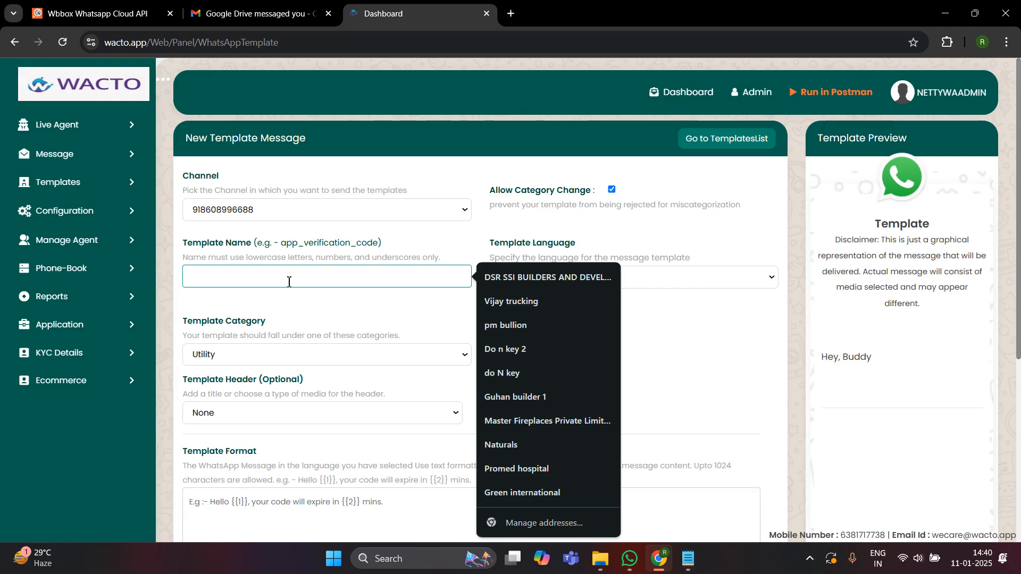
{"action": "type", "text": "v"}
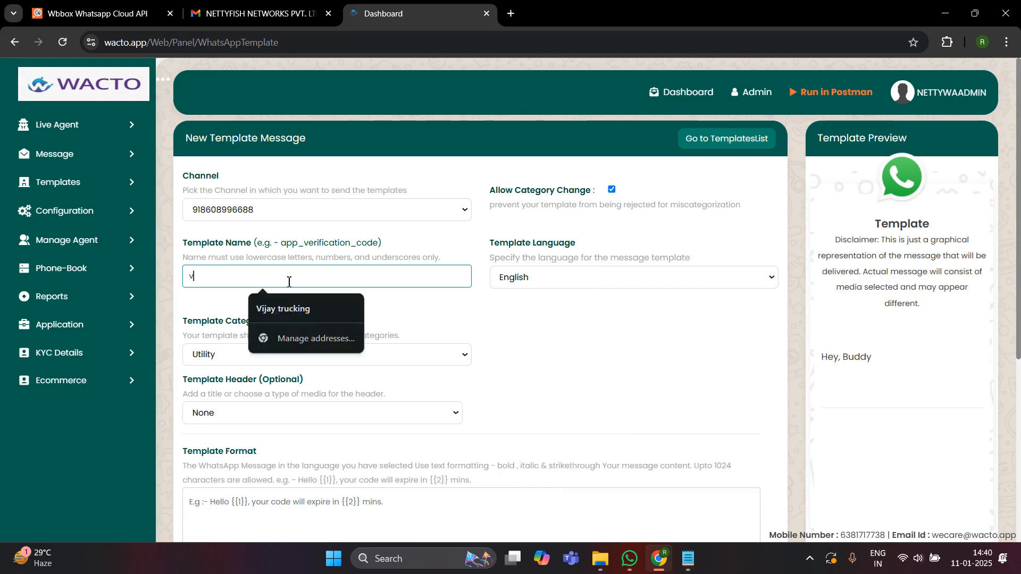
{"action": "type", "text": "ideotesting"}
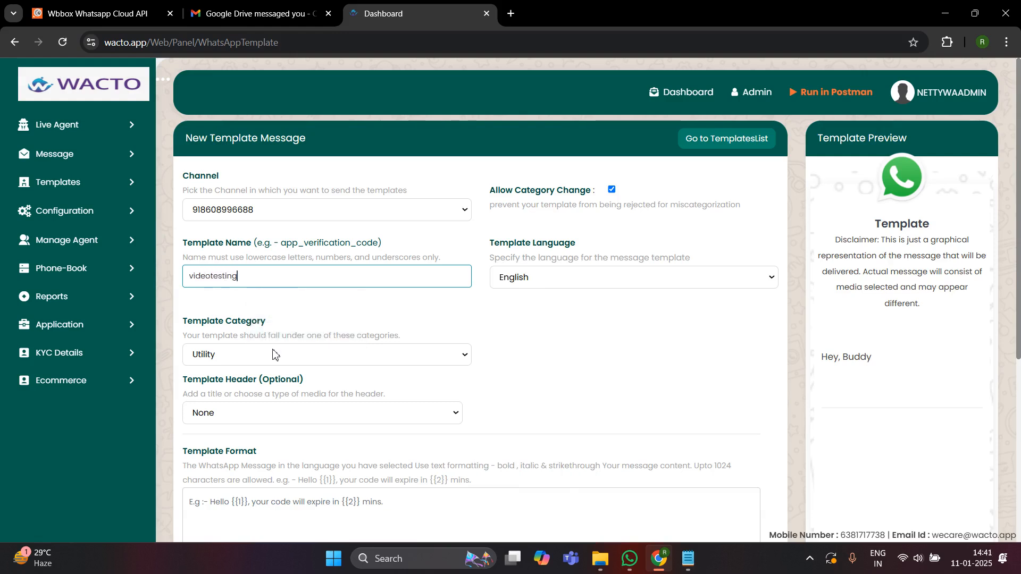
- Set the template category to Marketing
{"action": "left_click", "coordinate": [258, 355]}
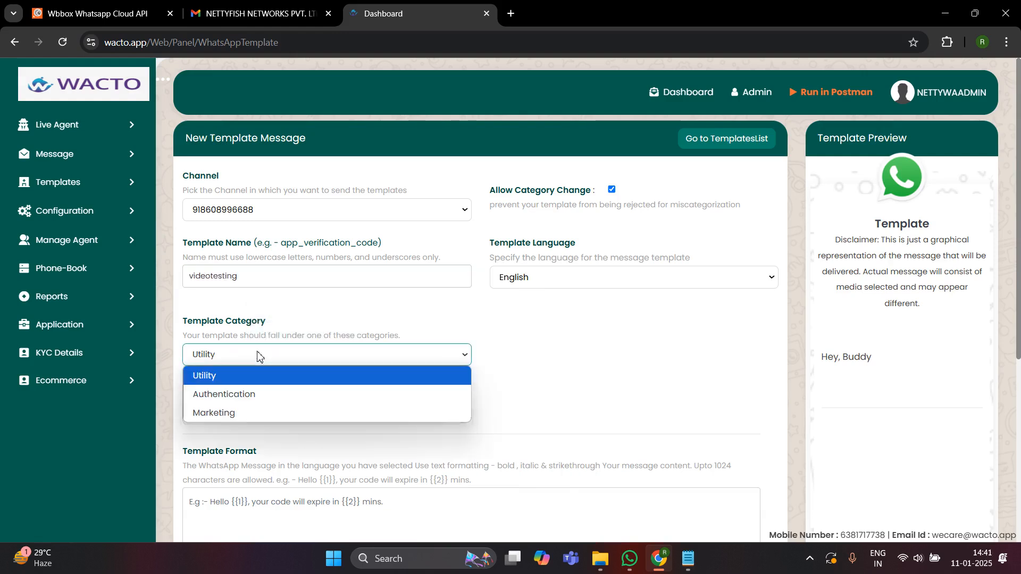
{"action": "left_click", "coordinate": [234, 416]}
{"action": "scroll", "coordinate": [480, 383], "scroll_direction": "down", "scroll_amount": 3}
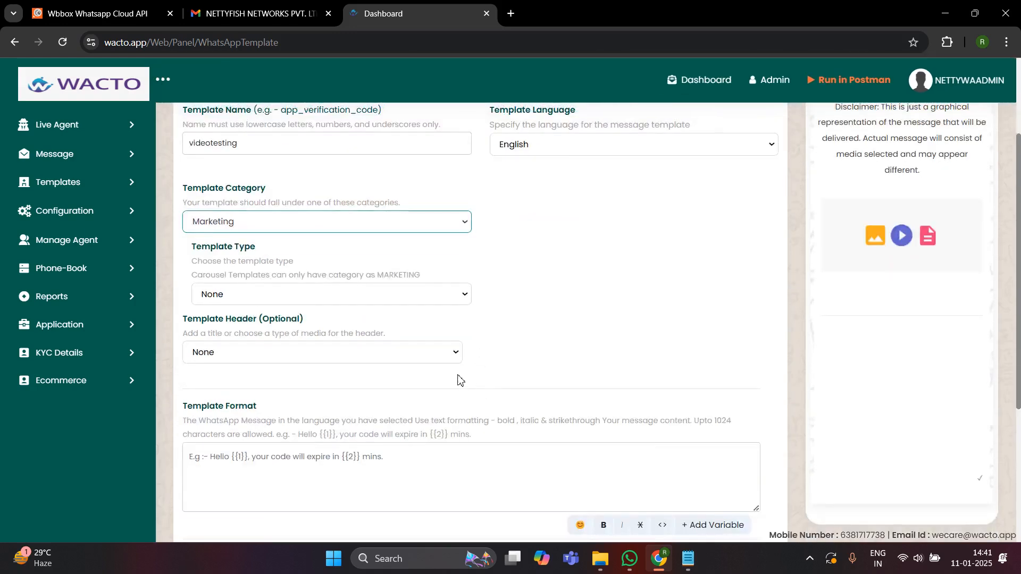
{"action": "scroll", "coordinate": [299, 346], "scroll_direction": "down", "scroll_amount": 3}
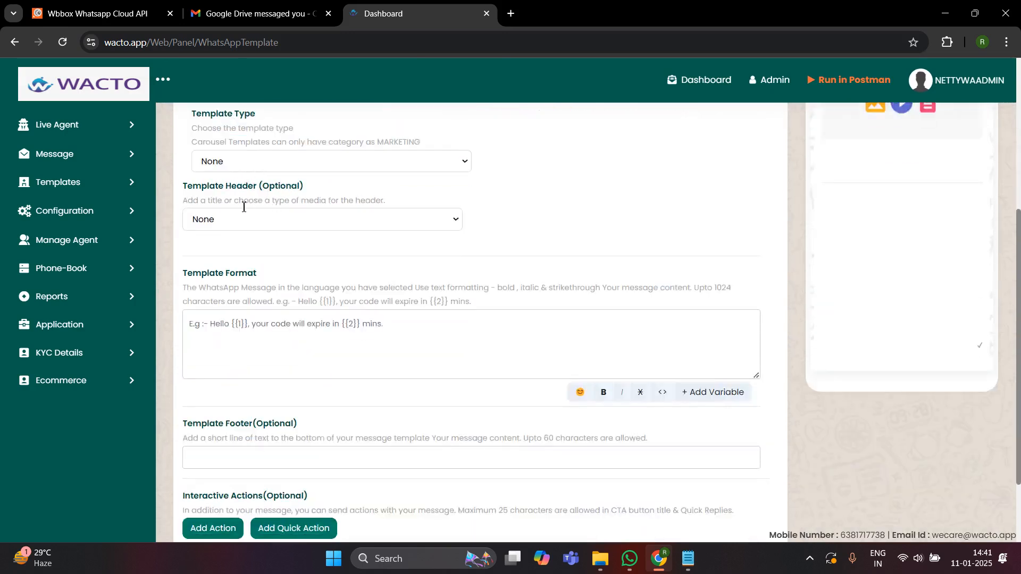
{"action": "left_click_drag", "start_coordinate": [199, 186], "coordinate": [242, 187]}
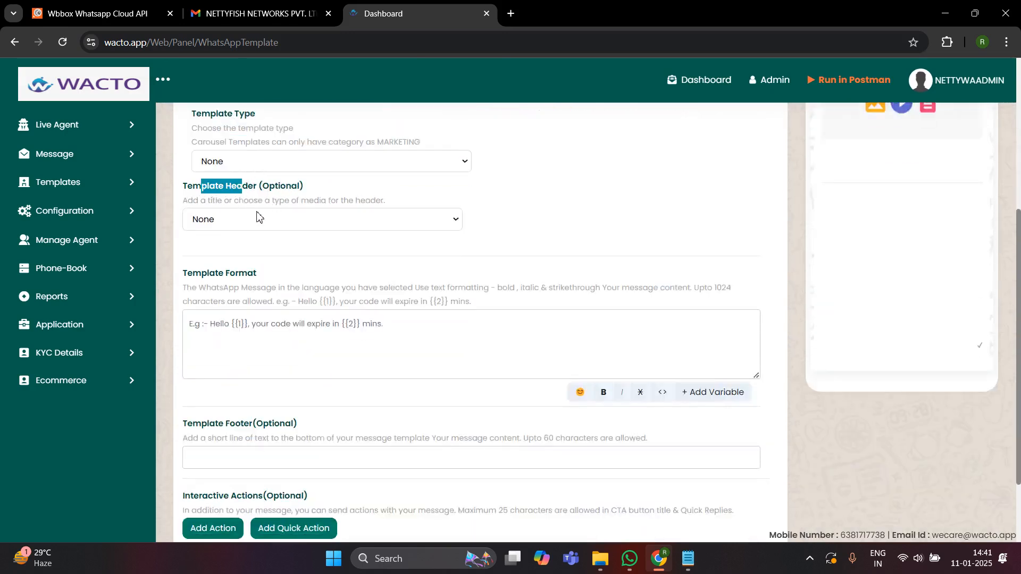
{"action": "left_click", "coordinate": [328, 203]}
- Set the template header type to Media, keeping Image
{"action": "left_click", "coordinate": [251, 225]}
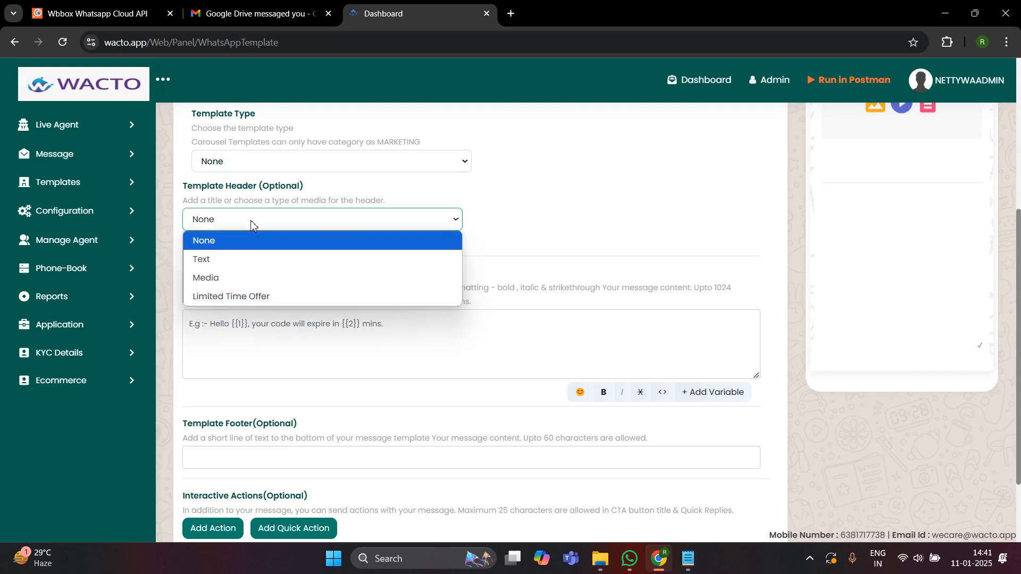
{"action": "left_click", "coordinate": [238, 282]}
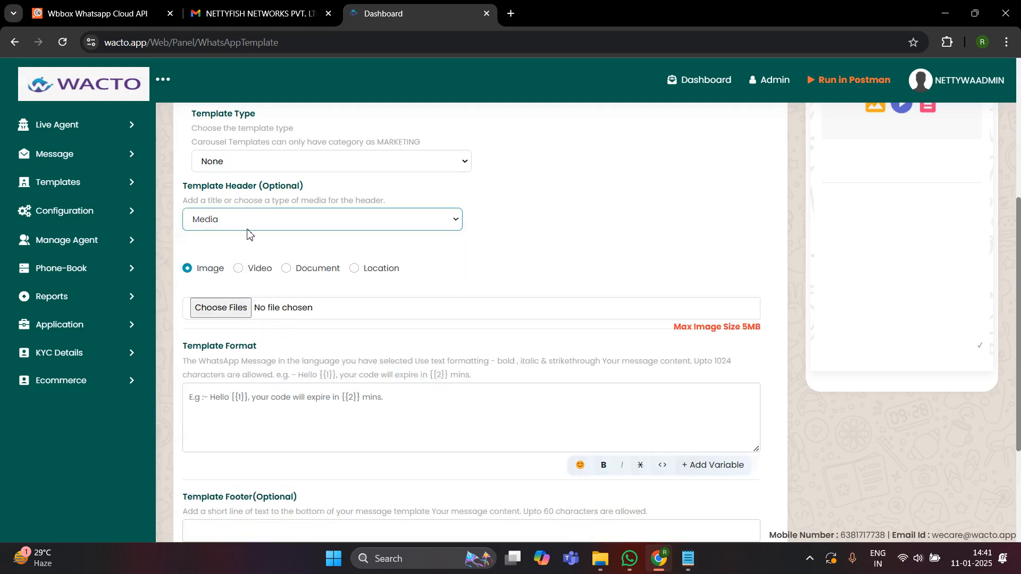
{"action": "scroll", "coordinate": [636, 331], "scroll_direction": "up", "scroll_amount": 4}
{"action": "scroll", "coordinate": [636, 330], "scroll_direction": "down", "scroll_amount": 4}
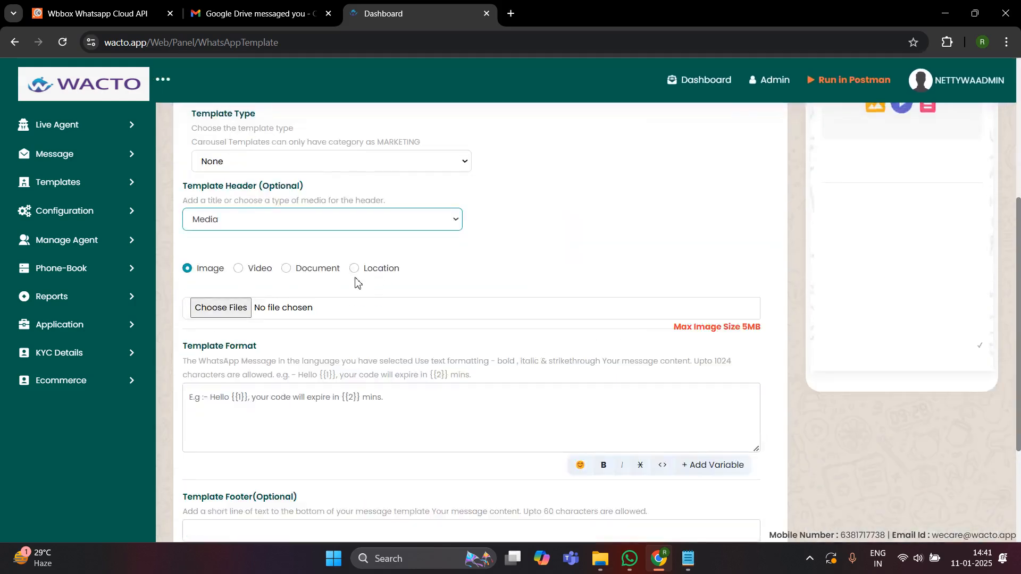
{"action": "scroll", "coordinate": [367, 290], "scroll_direction": "up", "scroll_amount": 3}
{"action": "scroll", "coordinate": [580, 340], "scroll_direction": "down", "scroll_amount": 3}
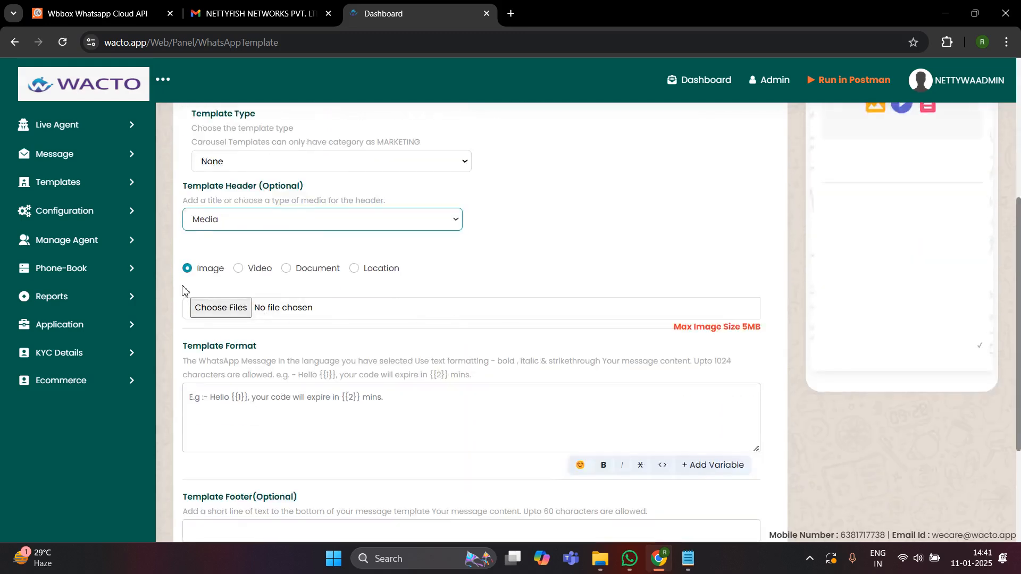
- Attach Reseller-Pricing-Broucher (3) (3).jpg from Downloads as the header image
{"action": "left_click", "coordinate": [236, 314]}
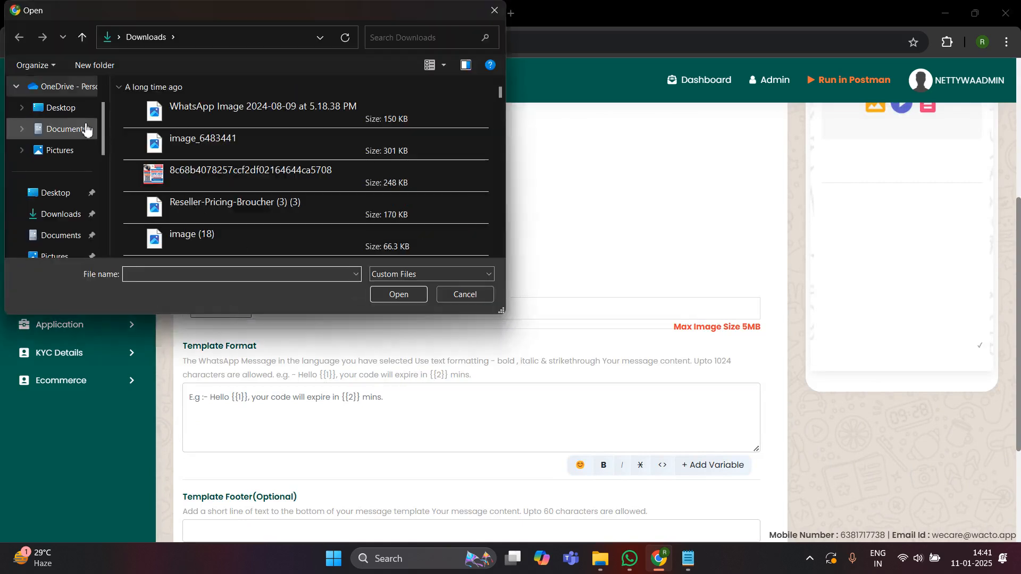
{"action": "left_click", "coordinate": [63, 153]}
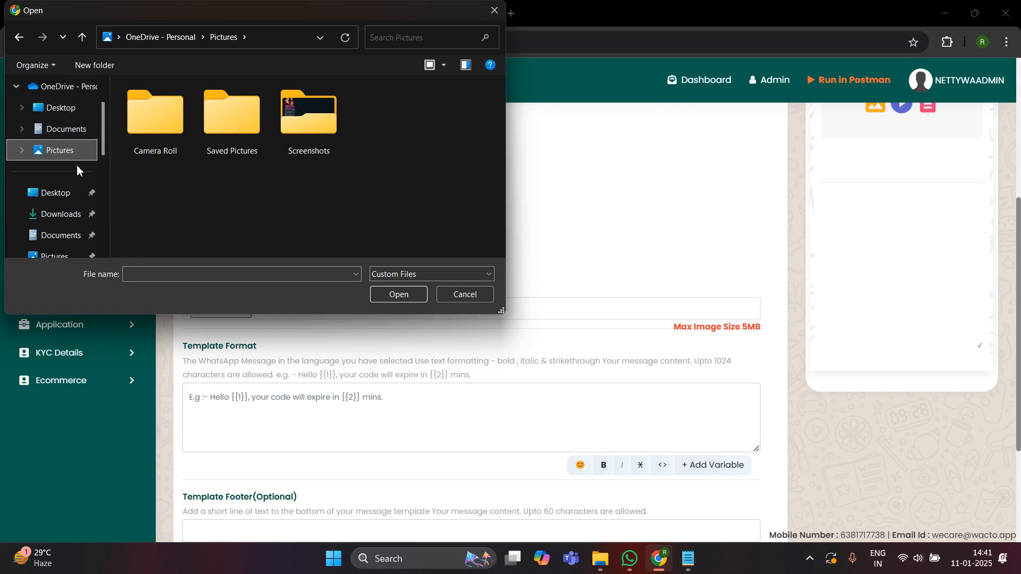
{"action": "left_click", "coordinate": [77, 213]}
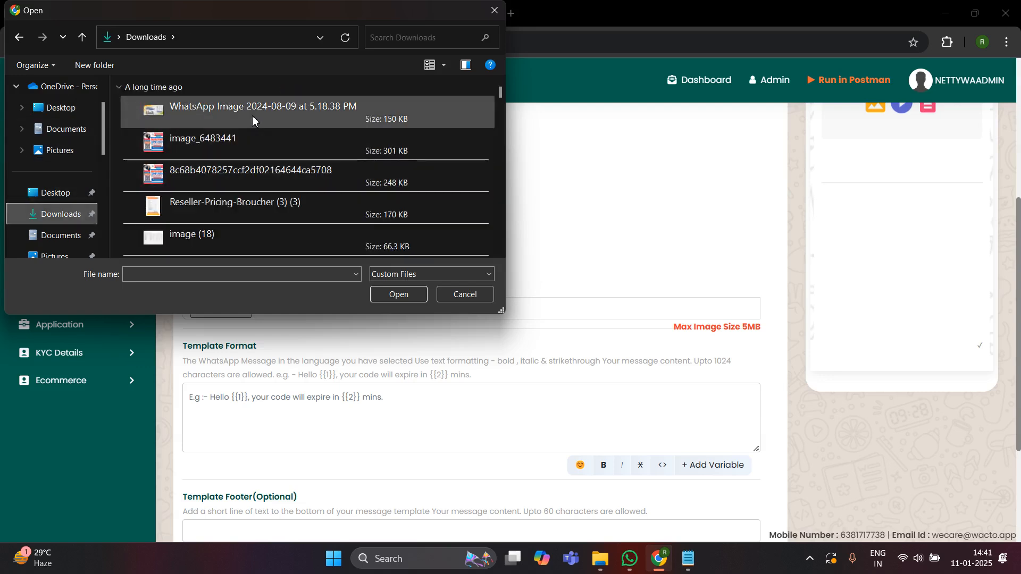
{"action": "double_click", "coordinate": [247, 209]}
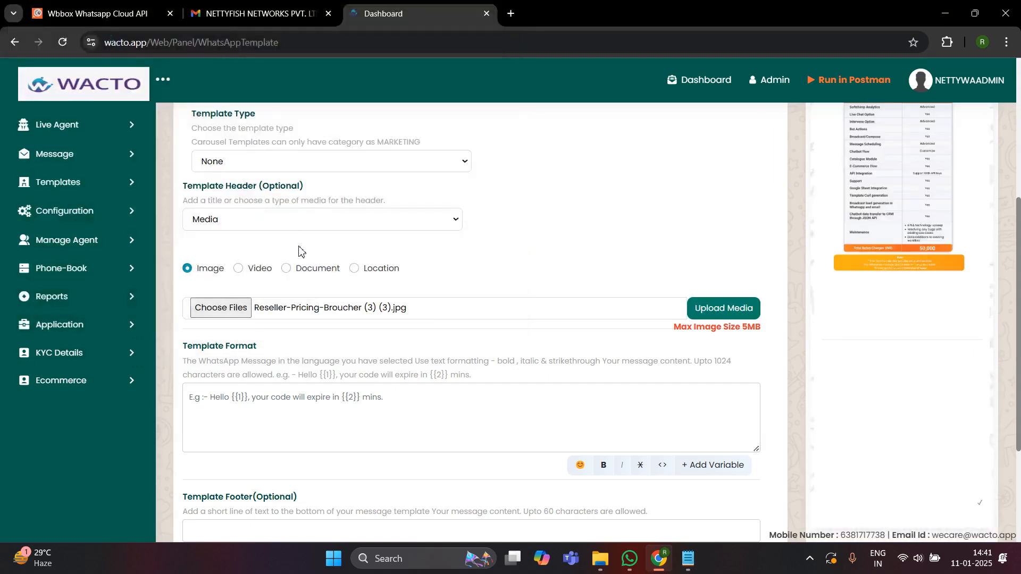
{"action": "scroll", "coordinate": [387, 341], "scroll_direction": "down", "scroll_amount": 3}
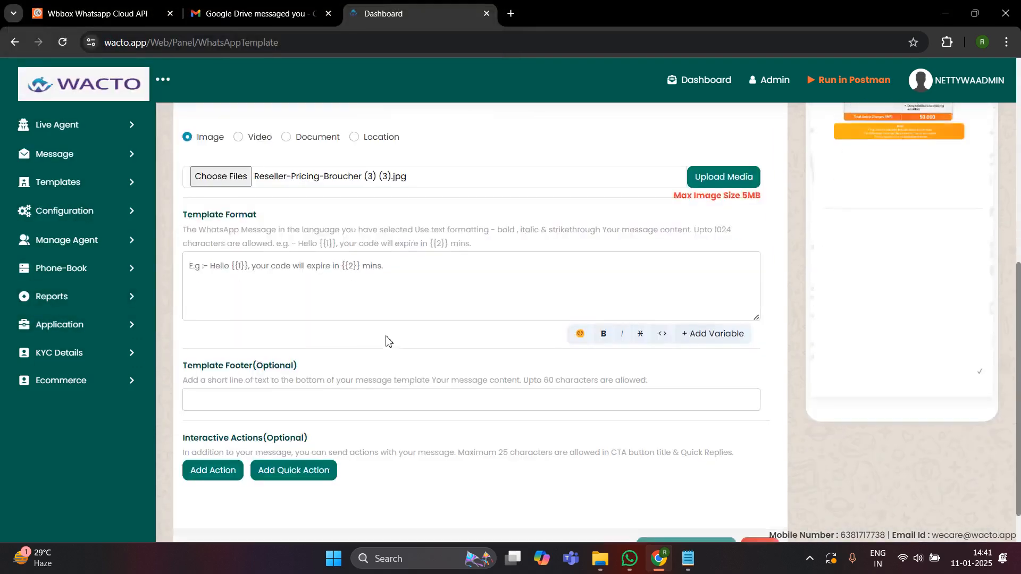
{"action": "scroll", "coordinate": [386, 340], "scroll_direction": "down", "scroll_amount": 1}
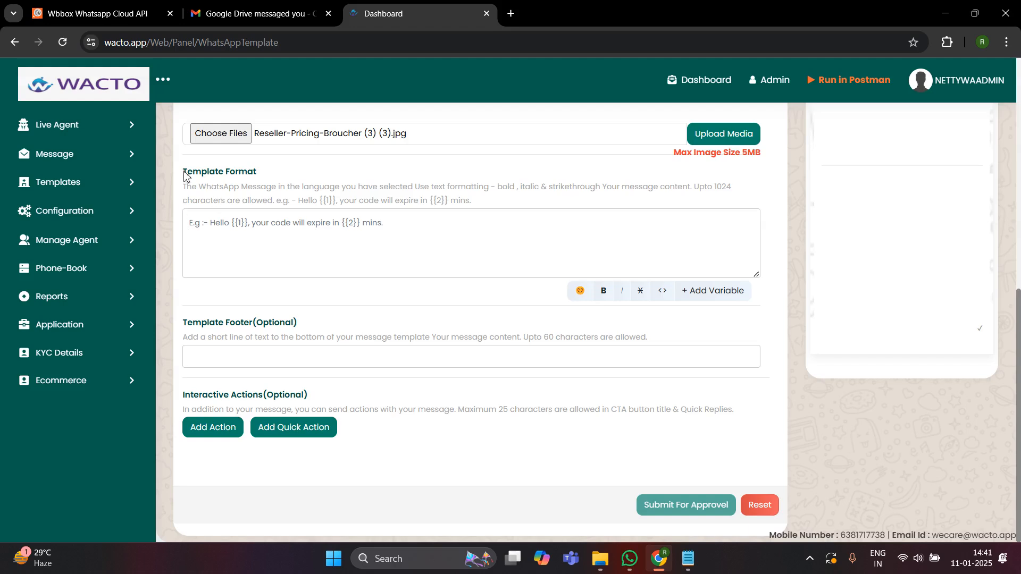
- Write the body text 'This is a testing message'
{"action": "left_click_drag", "start_coordinate": [184, 172], "coordinate": [229, 172]}
{"action": "left_click", "coordinate": [268, 253]}
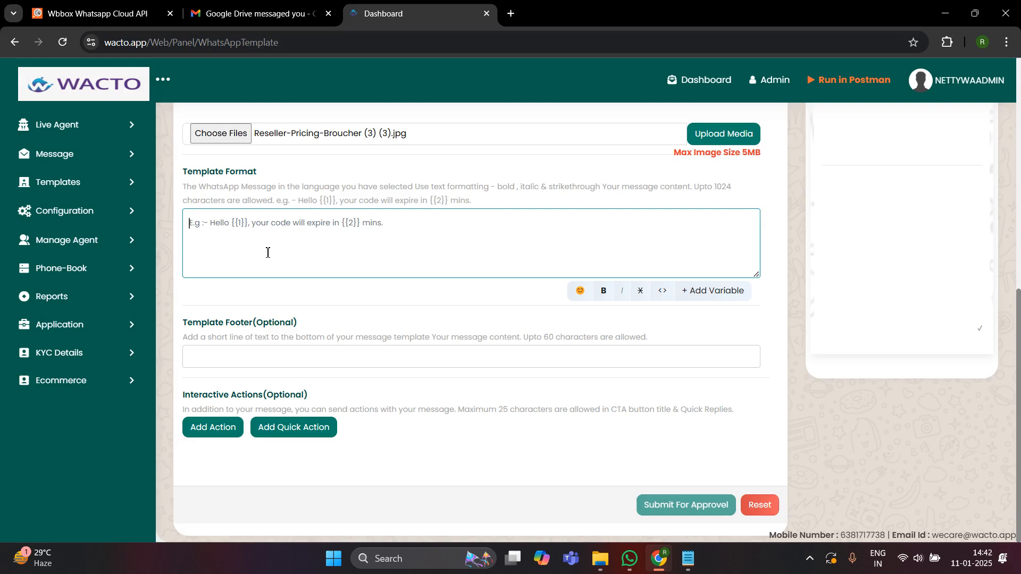
{"action": "type", "text": "This"}
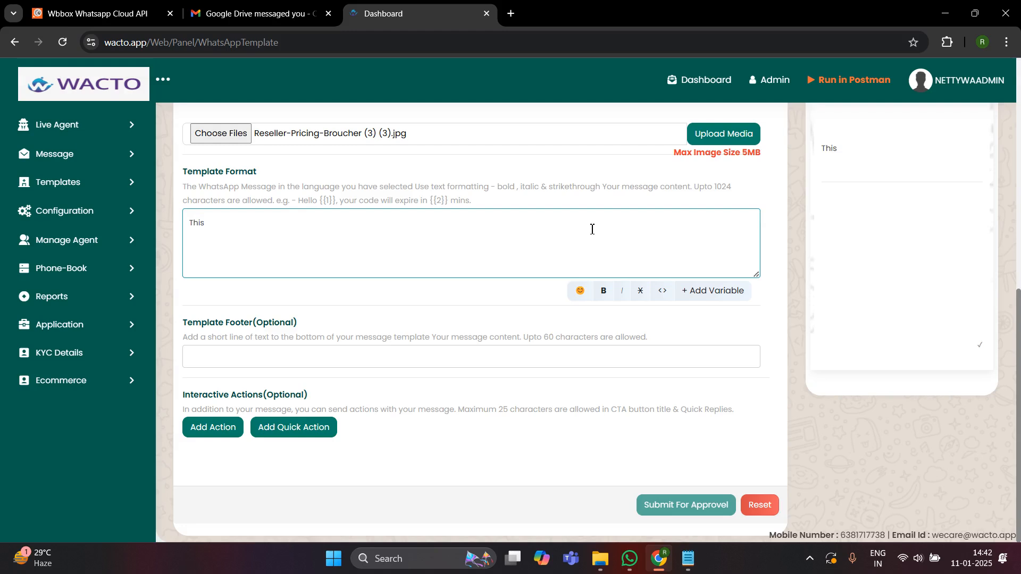
{"action": "double_click", "coordinate": [721, 187]}
{"action": "left_click", "coordinate": [743, 198]}
{"action": "left_click", "coordinate": [276, 225]}
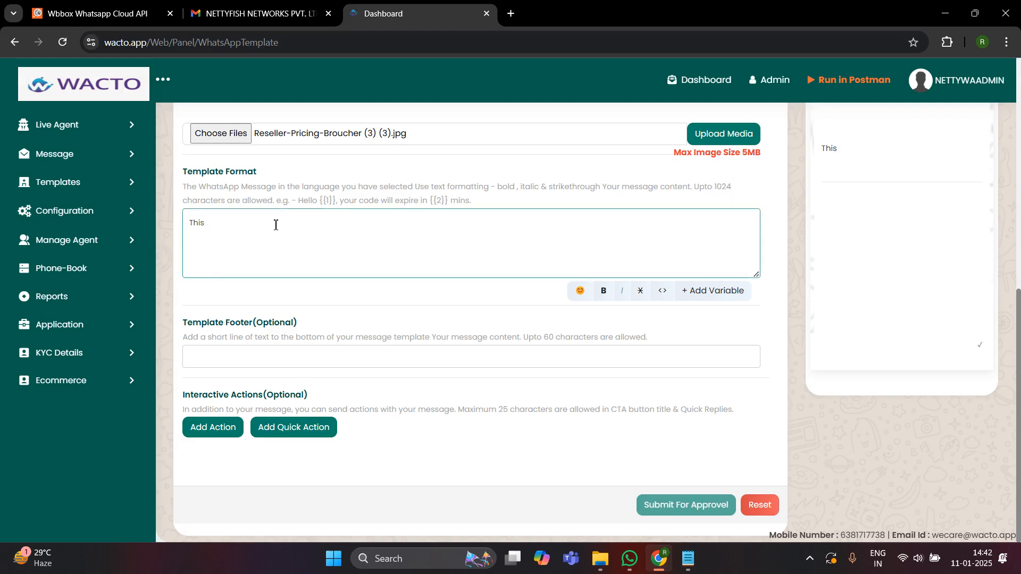
{"action": "type", "text": "is a "}
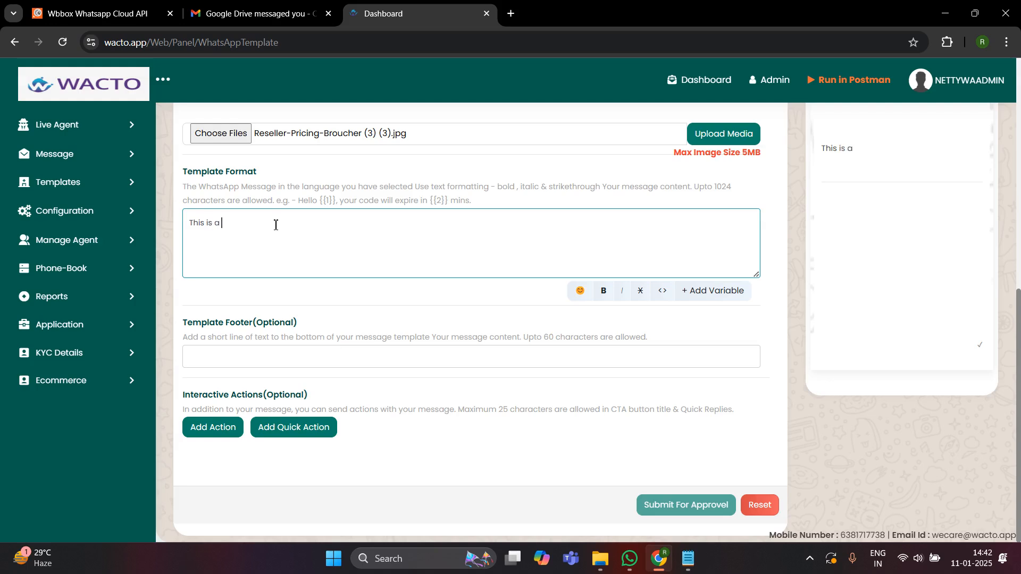
{"action": "type", "text": "testing"}
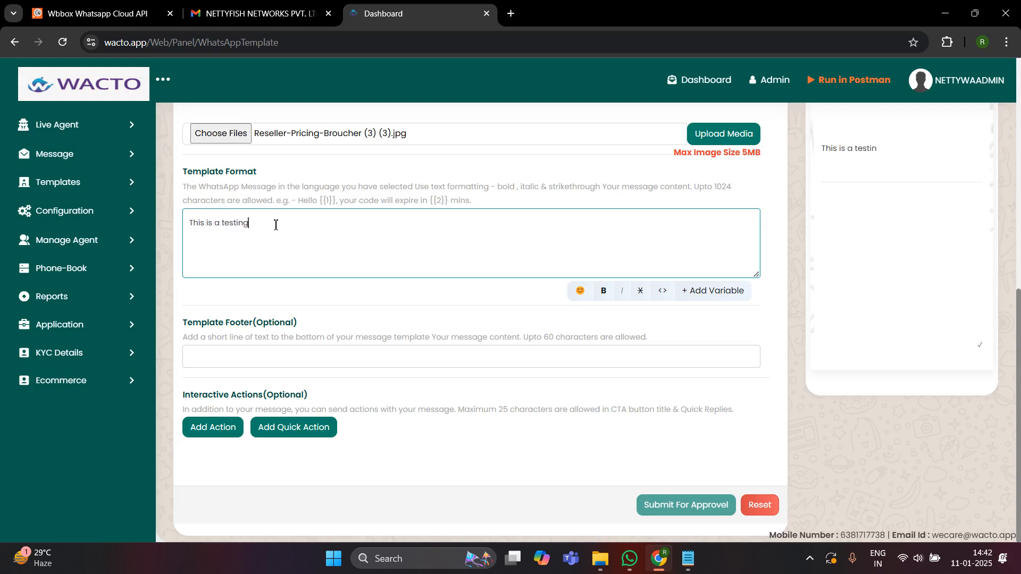
{"action": "type", "text": " message"}
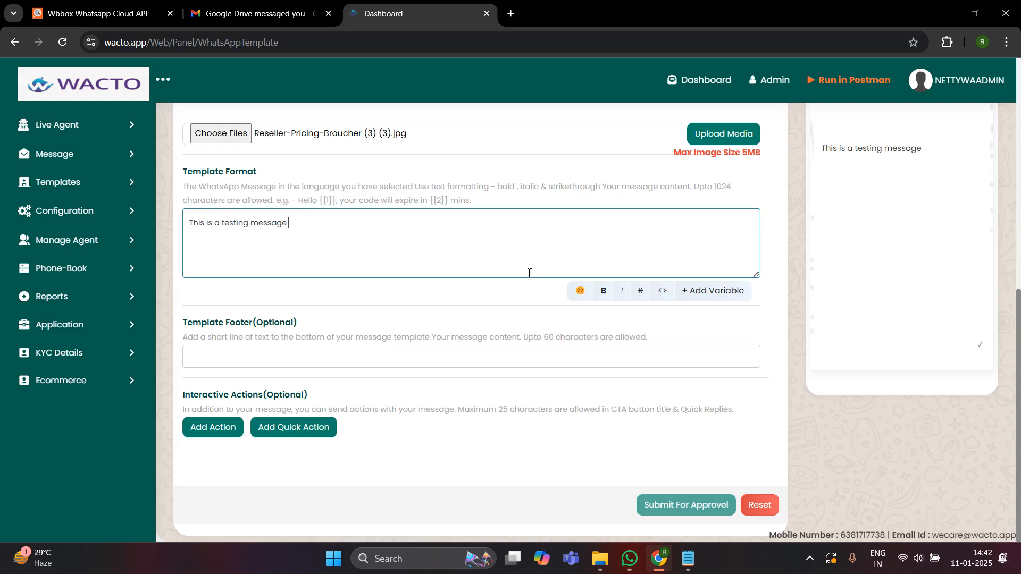
- Add two smiling emojis after the text and make 'message' bold
{"action": "left_click", "coordinate": [580, 291]}
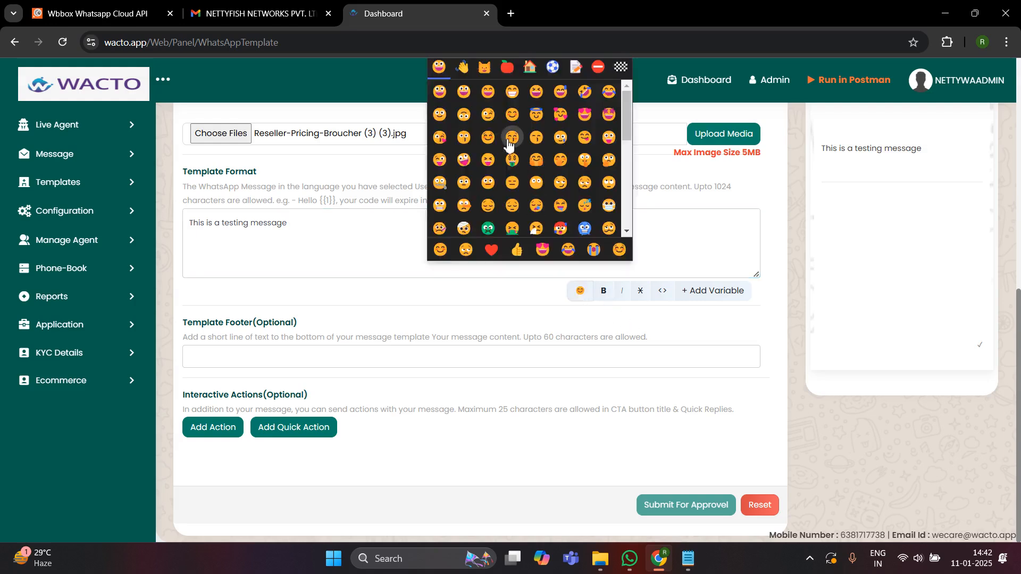
{"action": "left_click", "coordinate": [488, 137]}
{"action": "left_click", "coordinate": [487, 137]}
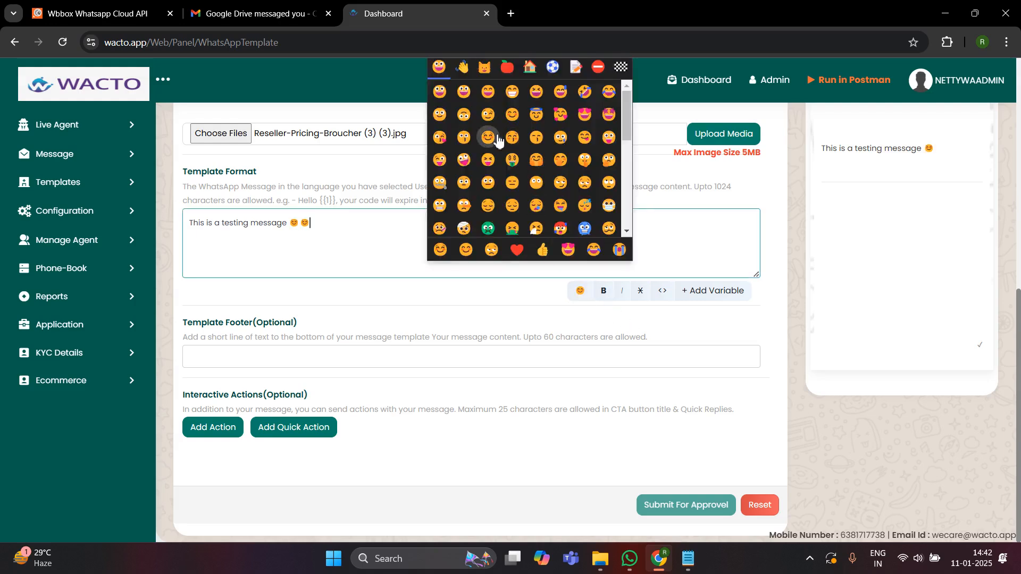
{"action": "left_click", "coordinate": [314, 238]}
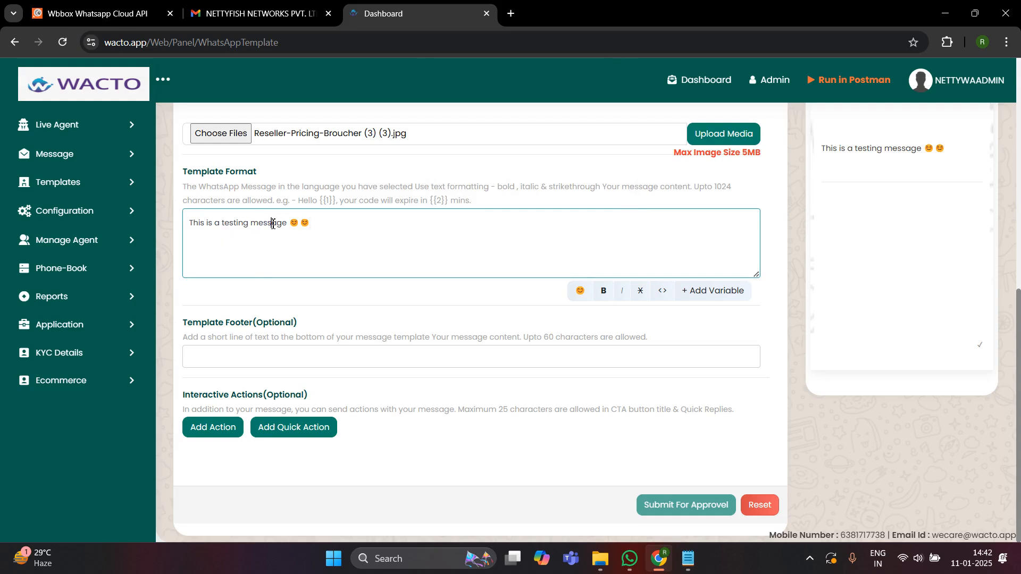
{"action": "double_click", "coordinate": [272, 223]}
{"action": "left_click", "coordinate": [604, 293]}
{"action": "left_click", "coordinate": [399, 228]}
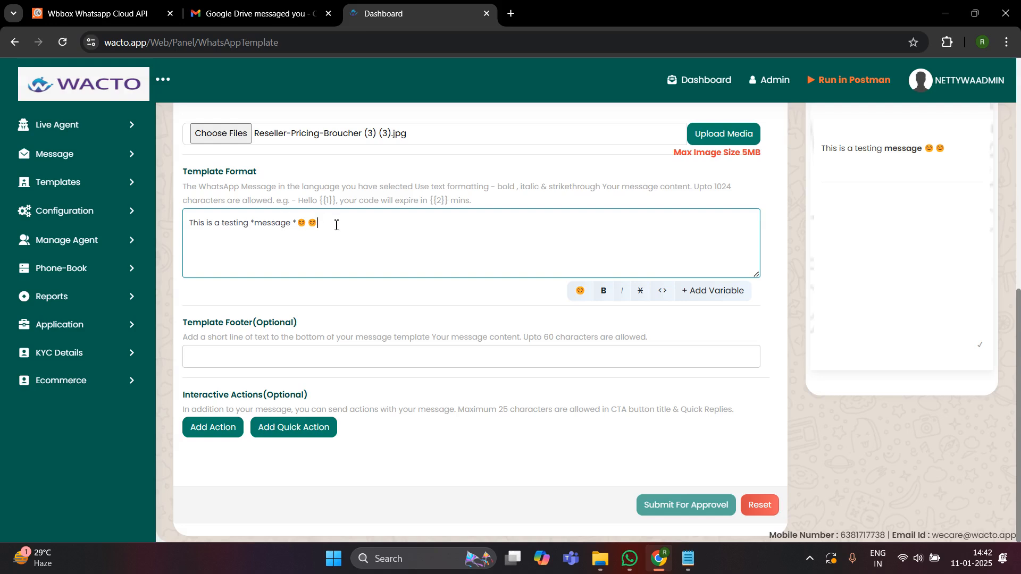
{"action": "key", "text": "Return"}
{"action": "key", "text": "Return"}
- Add 'Dear' and a {{1}} variable before the text, remove both again, then add a quick reply button
{"action": "left_click", "coordinate": [327, 218]}
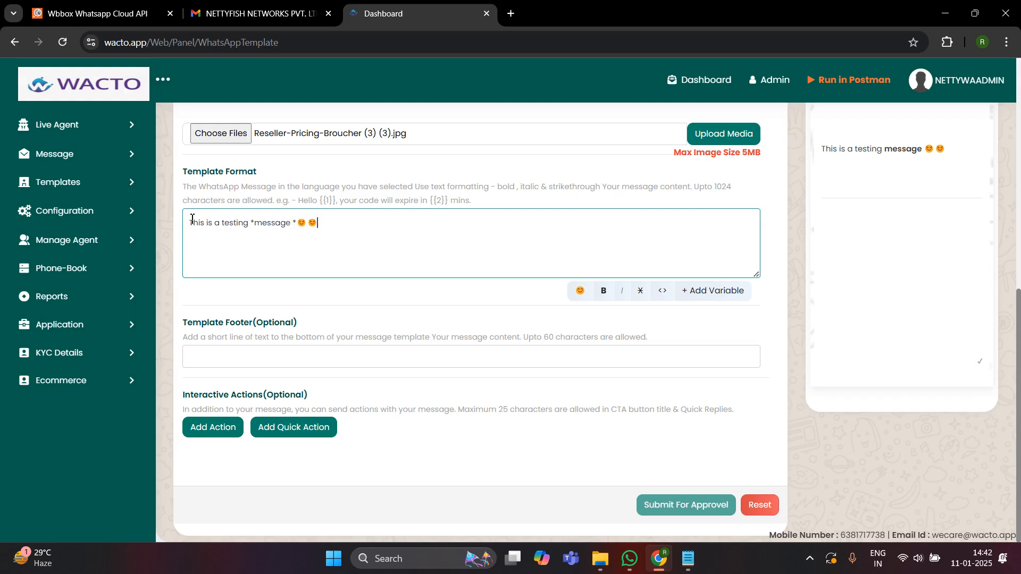
{"action": "type", "text": "Dear b"}
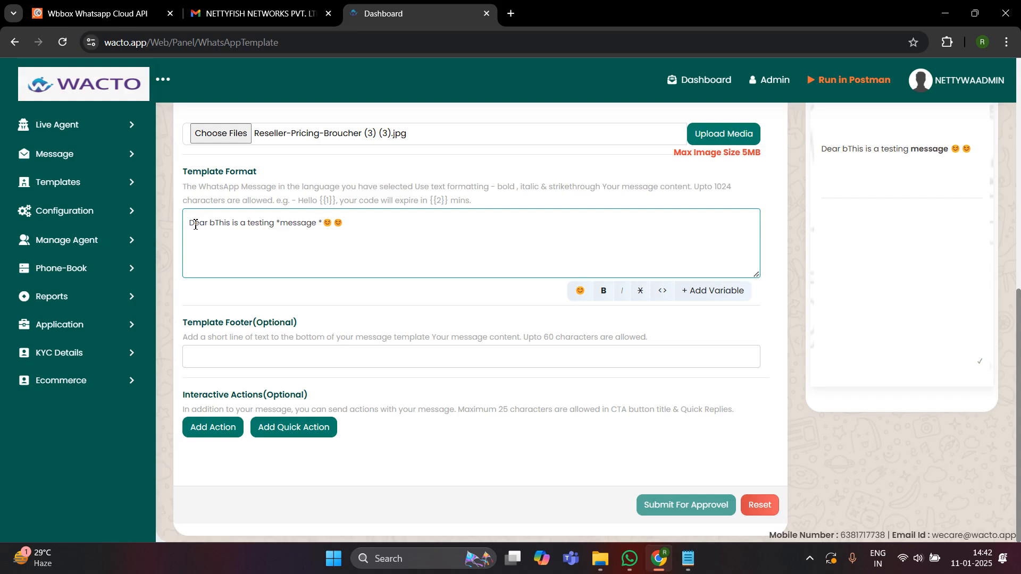
{"action": "key", "text": "BackSpace"}
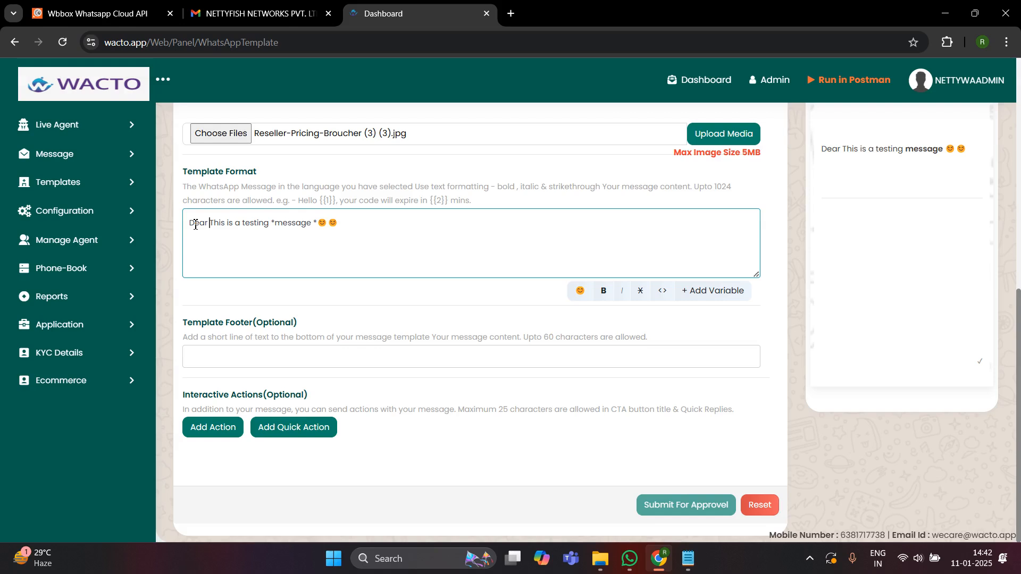
{"action": "left_click", "coordinate": [716, 292]}
{"action": "key", "text": "Return"}
{"action": "key", "text": "Return"}
{"action": "key", "text": "Return"}
{"action": "key", "text": "Return"}
{"action": "key", "text": "Return"}
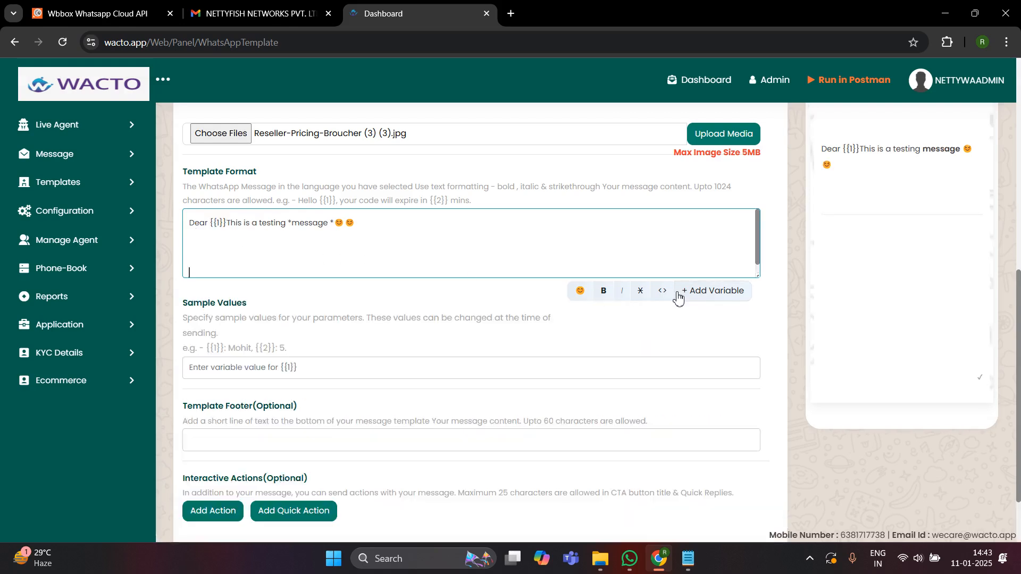
{"action": "left_click", "coordinate": [228, 223]}
{"action": "key", "text": "BackSpace"}
{"action": "key", "text": "BackSpace"}
{"action": "key", "text": "BackSpace"}
{"action": "key", "text": "BackSpace"}
{"action": "key", "text": "BackSpace"}
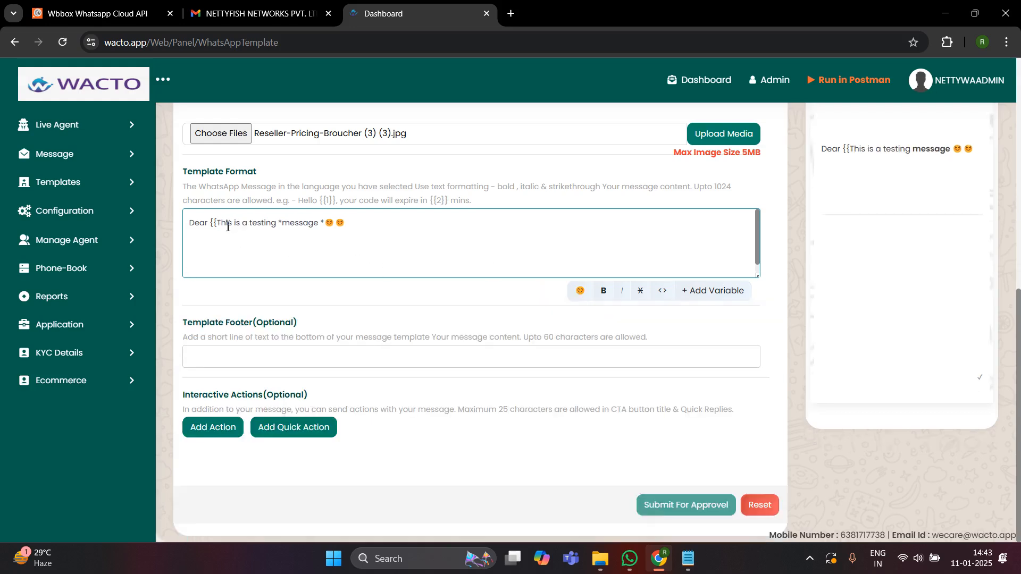
{"action": "left_click", "coordinate": [349, 225]}
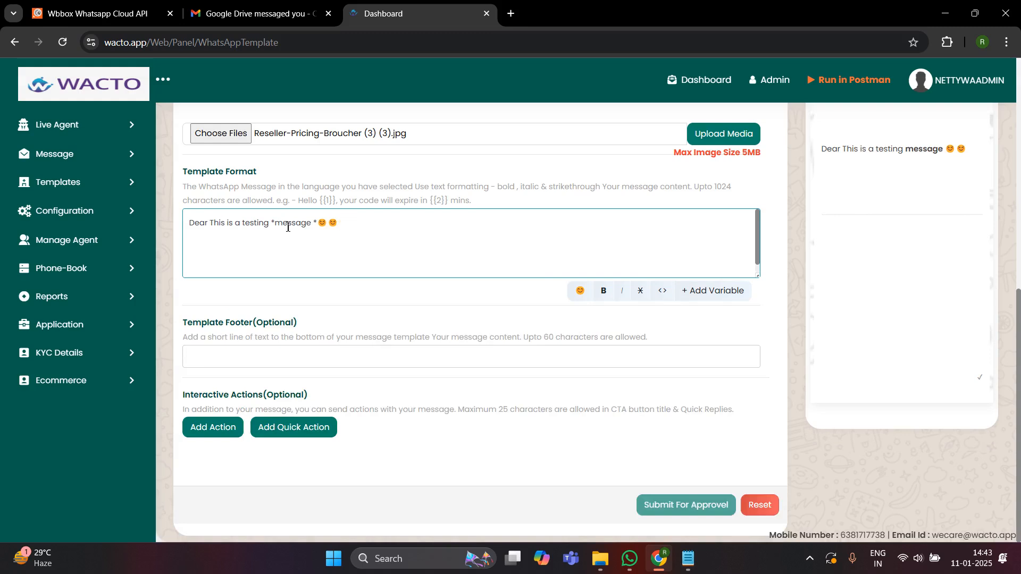
{"action": "left_click", "coordinate": [212, 221]}
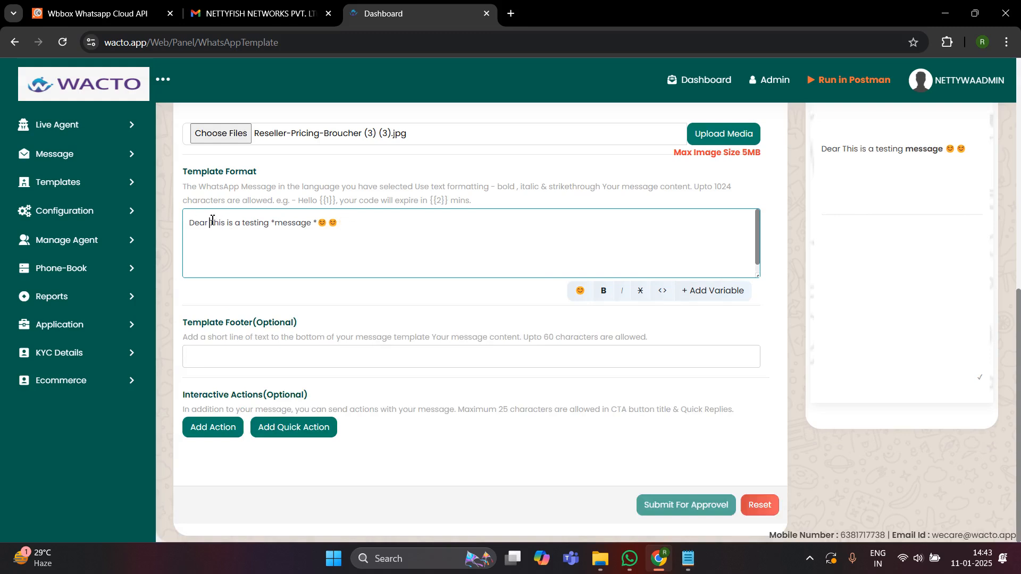
{"action": "key", "text": "BackSpace"}
{"action": "key", "text": "BackSpace"}
{"action": "key", "text": "BackSpace"}
{"action": "key", "text": "BackSpace"}
{"action": "key", "text": "BackSpace"}
{"action": "left_click", "coordinate": [374, 231]}
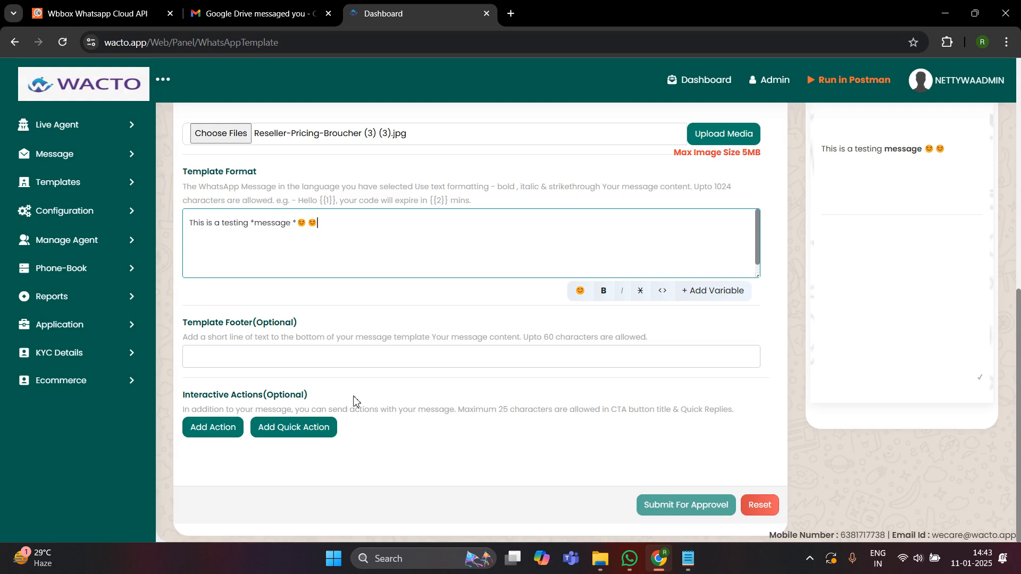
{"action": "left_click", "coordinate": [286, 432]}
- Choose the Marketing quick reply preset so it reads Stop Promotion, then add another quick reply
{"action": "scroll", "coordinate": [383, 425], "scroll_direction": "down", "scroll_amount": 2}
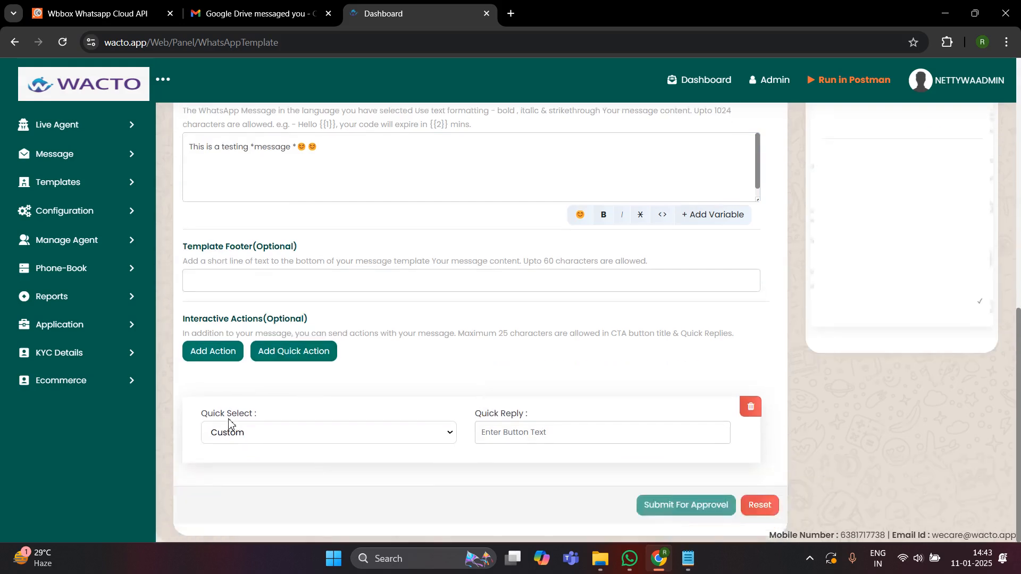
{"action": "left_click", "coordinate": [246, 440]}
{"action": "left_click", "coordinate": [248, 472]}
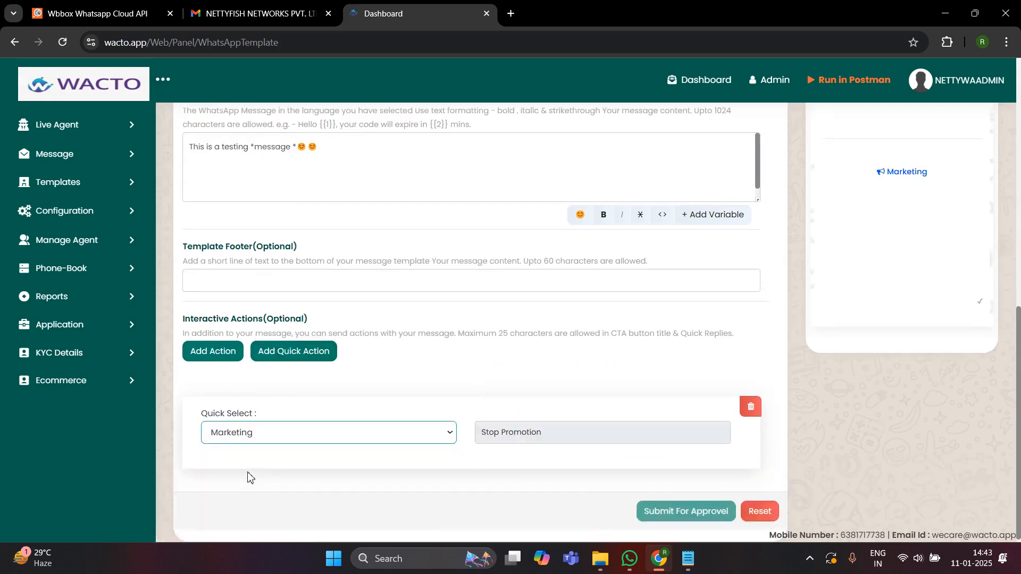
{"action": "scroll", "coordinate": [1017, 253], "scroll_direction": "up", "scroll_amount": 8}
{"action": "scroll", "coordinate": [928, 383], "scroll_direction": "down", "scroll_amount": 8}
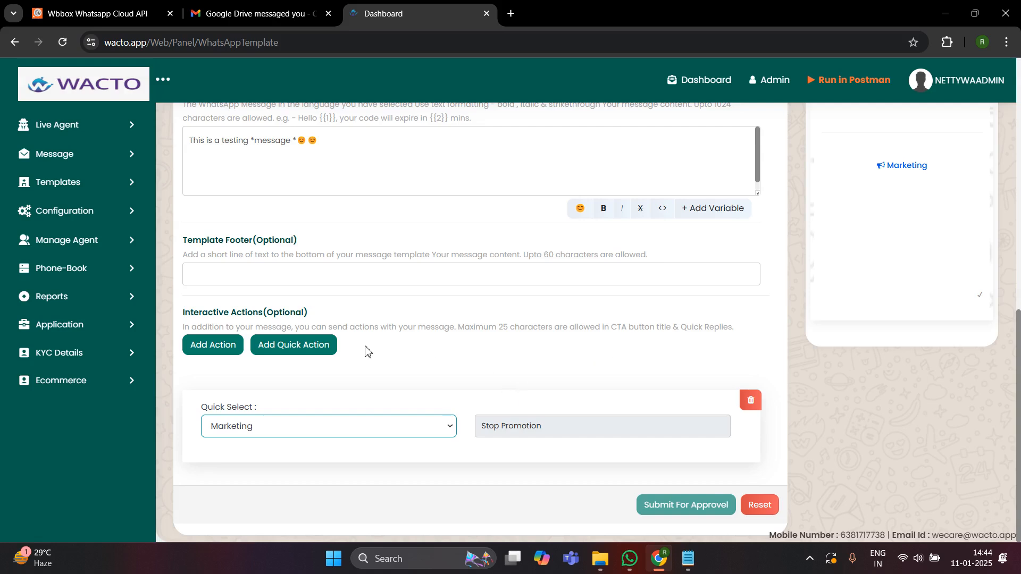
{"action": "left_click", "coordinate": [285, 351]}
- Remove the empty quick reply and add a Phone Number button 'Call now' with the business number
{"action": "scroll", "coordinate": [399, 517], "scroll_direction": "down", "scroll_amount": 2}
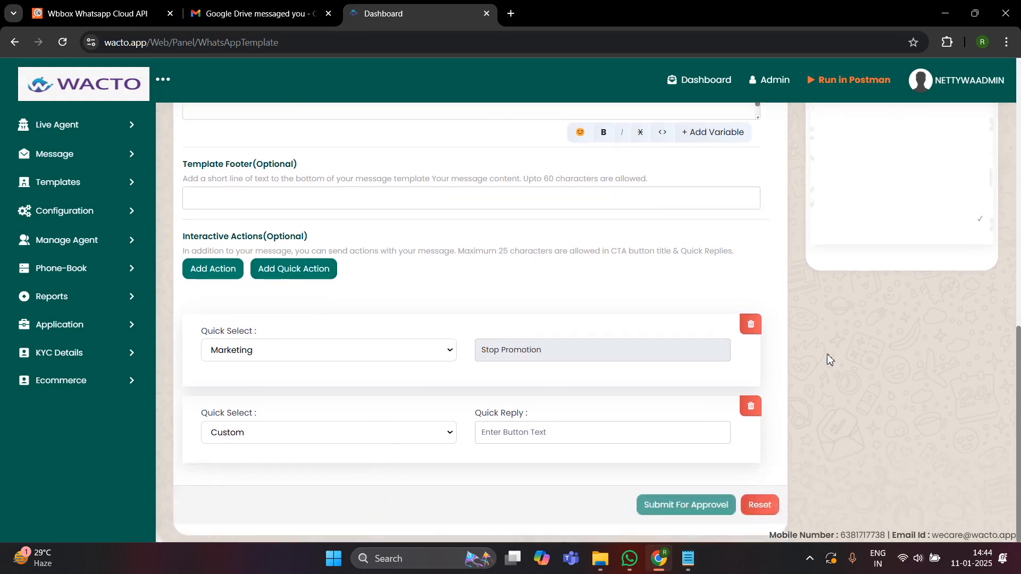
{"action": "left_click", "coordinate": [750, 407]}
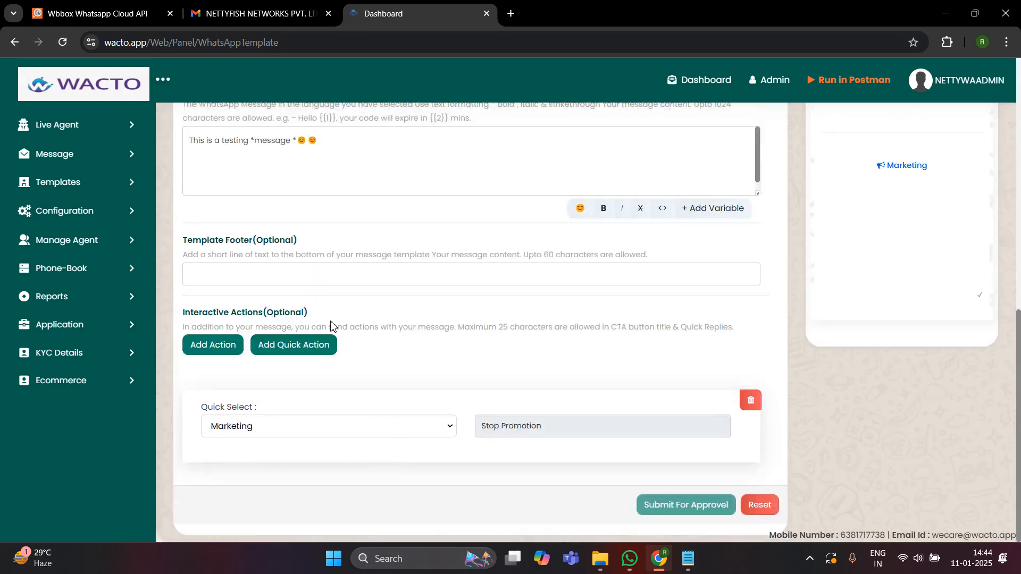
{"action": "left_click", "coordinate": [228, 346]}
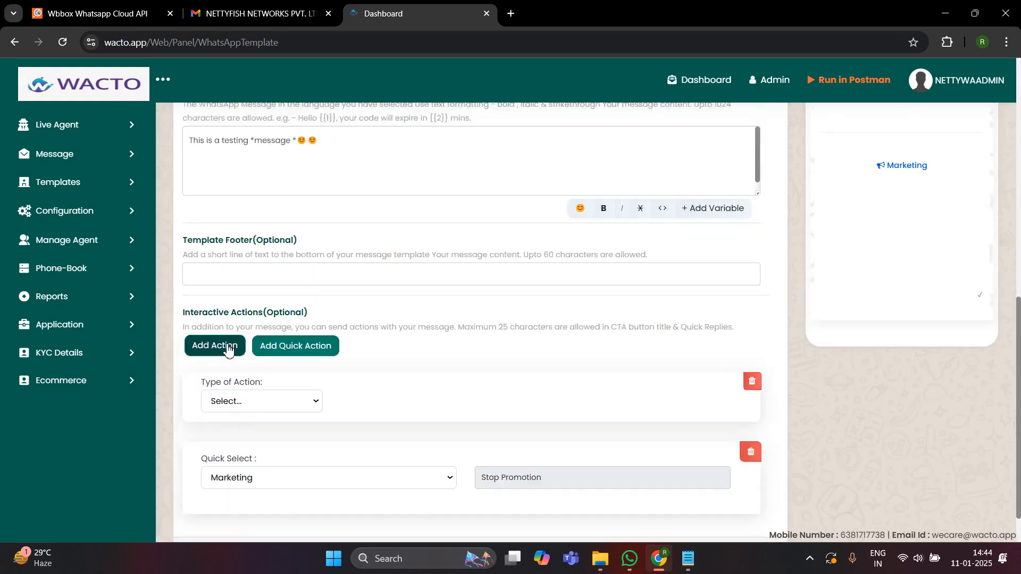
{"action": "left_click", "coordinate": [283, 407]}
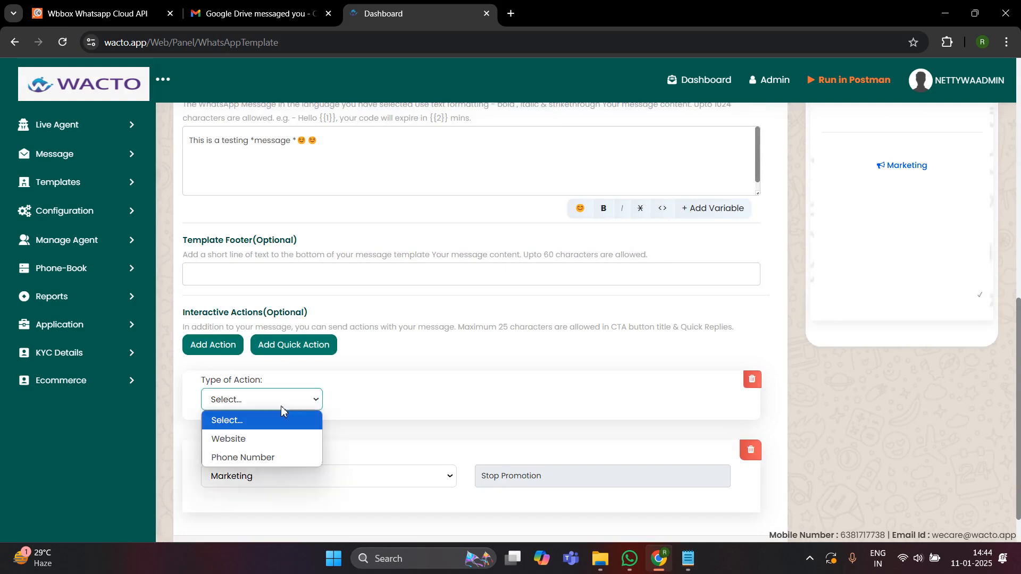
{"action": "left_click", "coordinate": [259, 461]}
{"action": "left_click", "coordinate": [387, 401]}
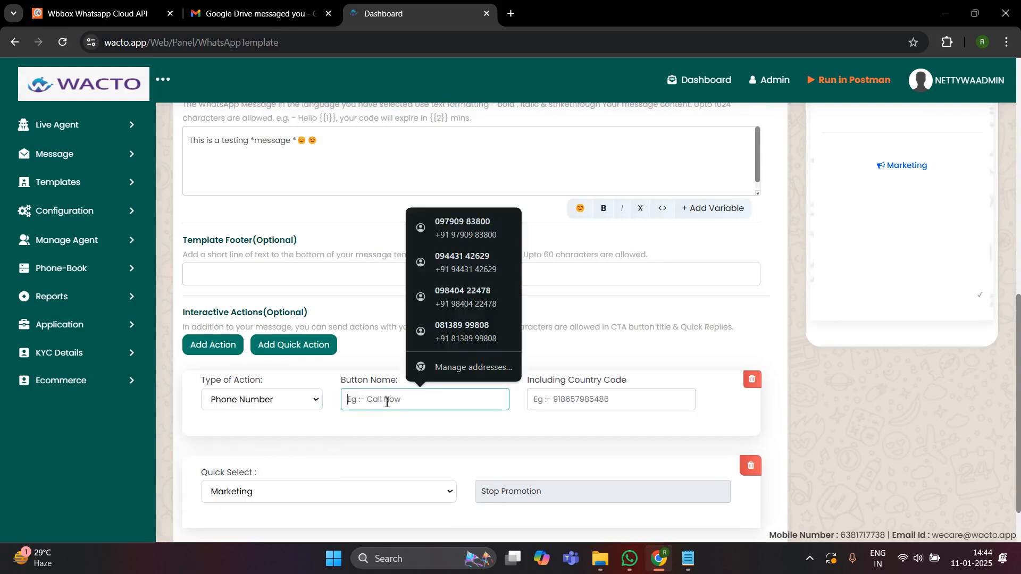
{"action": "type", "text": "Call now"}
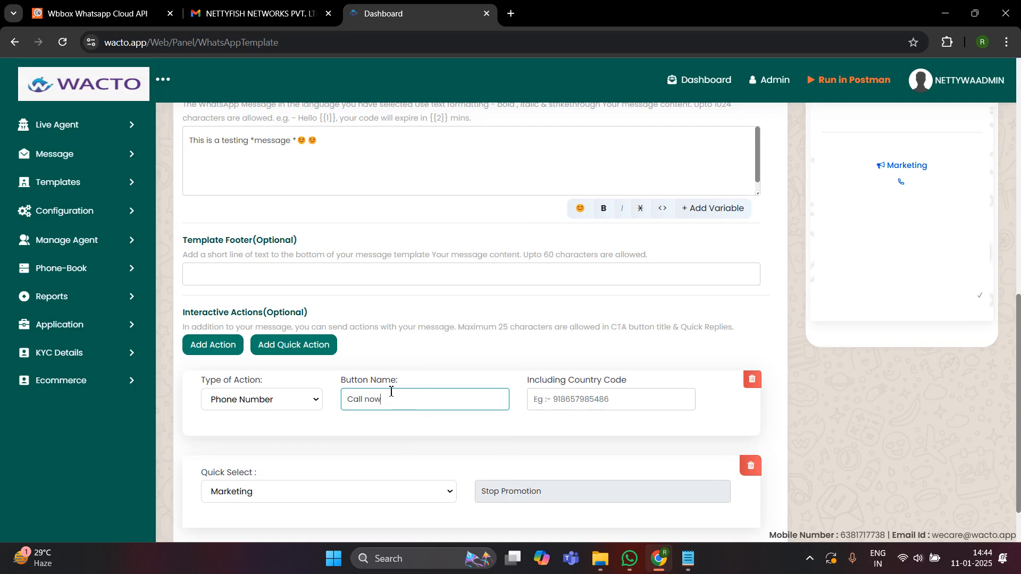
{"action": "left_click", "coordinate": [566, 392]}
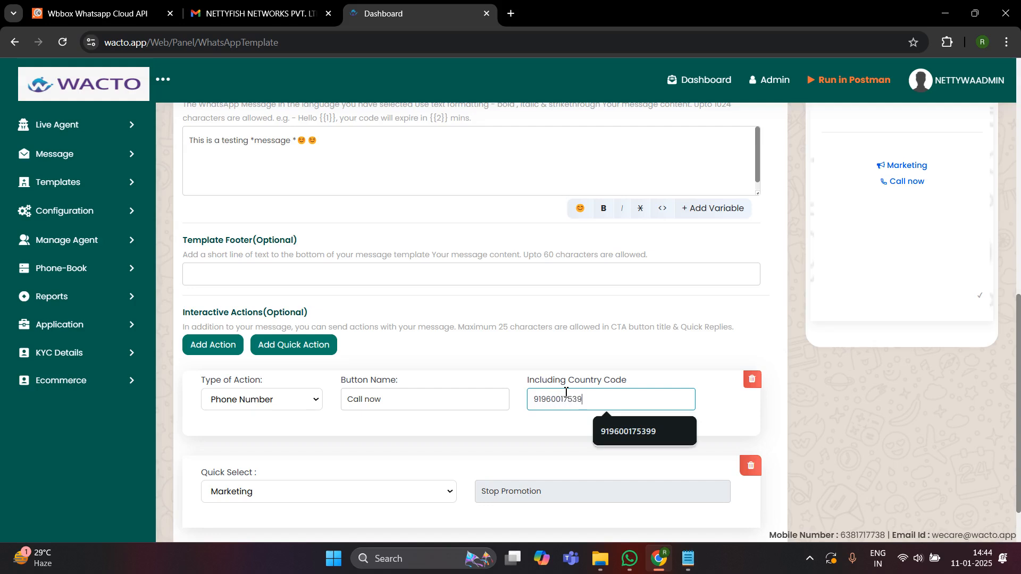
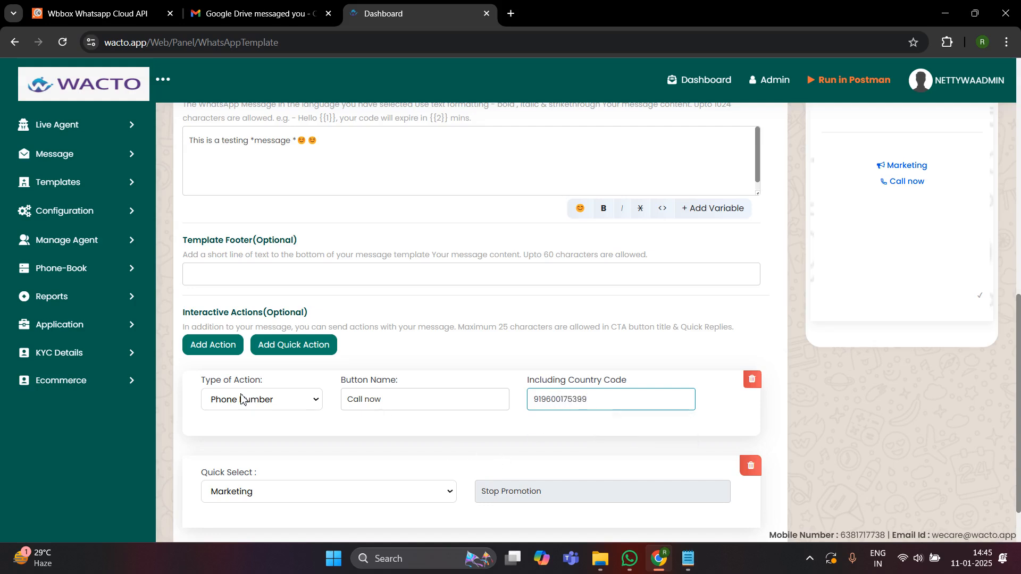
- Add a second action: a Website button named 'Visit now' with Static URL type
{"action": "left_click", "coordinate": [204, 353]}
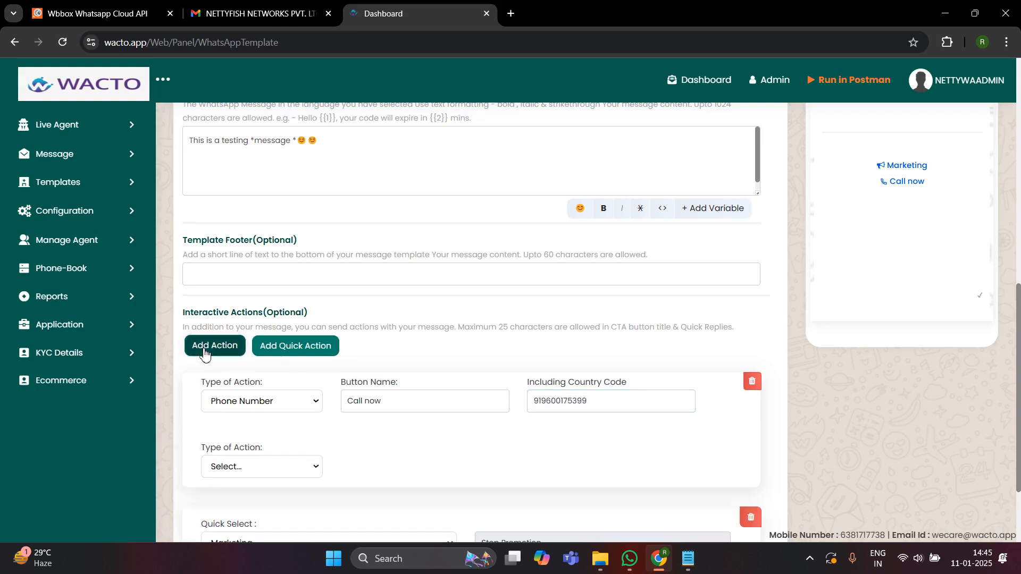
{"action": "left_click", "coordinate": [253, 466]}
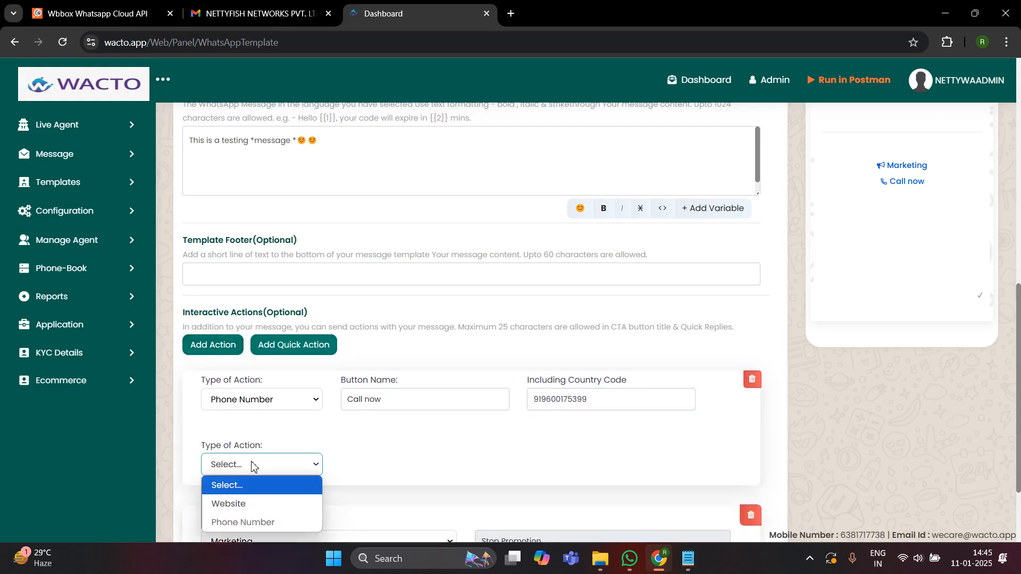
{"action": "left_click", "coordinate": [249, 505]}
{"action": "left_click", "coordinate": [361, 466]}
{"action": "type", "text": "Vi"}
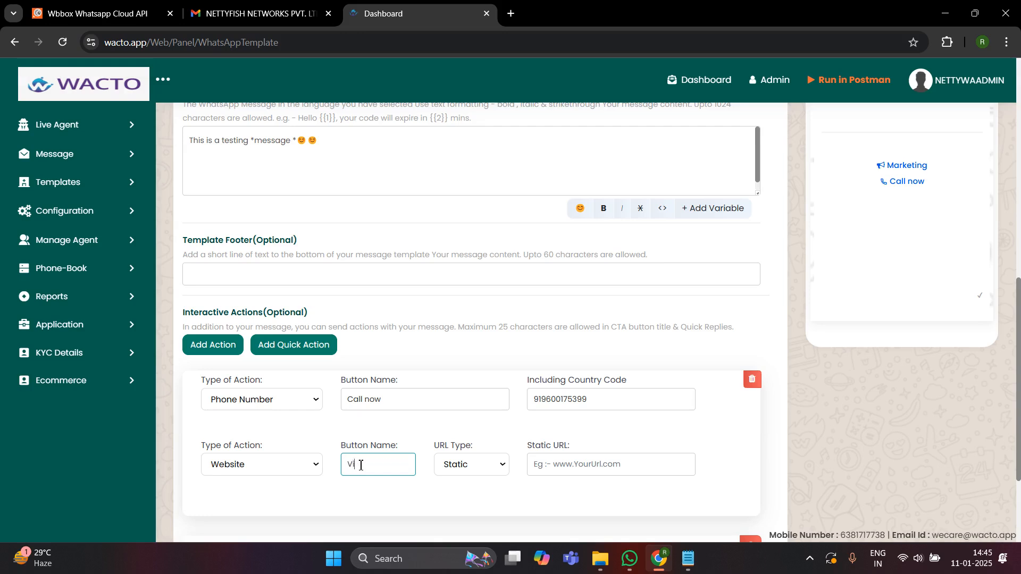
{"action": "type", "text": "sit now"}
{"action": "left_click", "coordinate": [479, 466]}
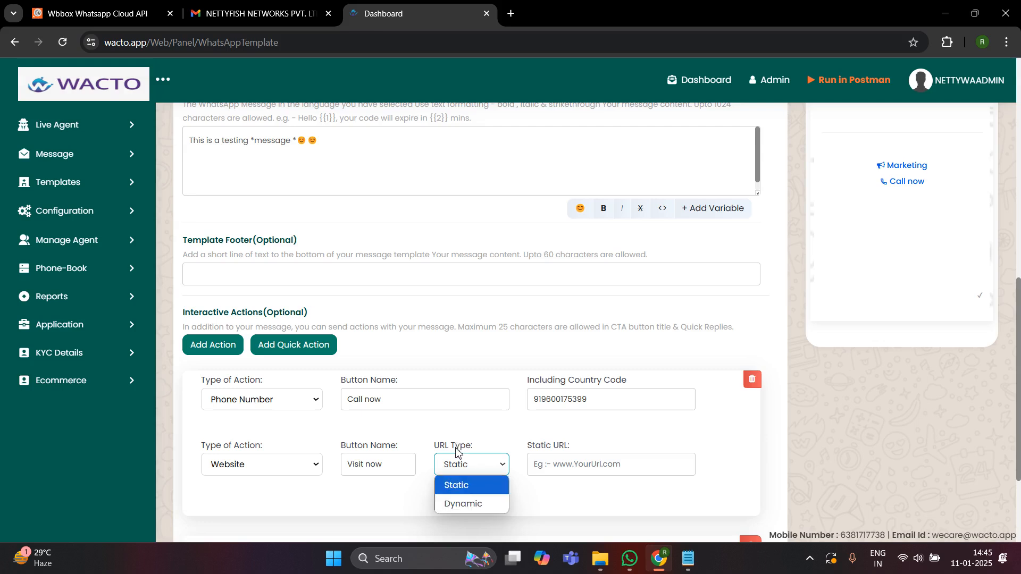
{"action": "left_click", "coordinate": [464, 489]}
- Copy the Postman documentation URL and paste it as the button's static URL
{"action": "left_click", "coordinate": [597, 465]}
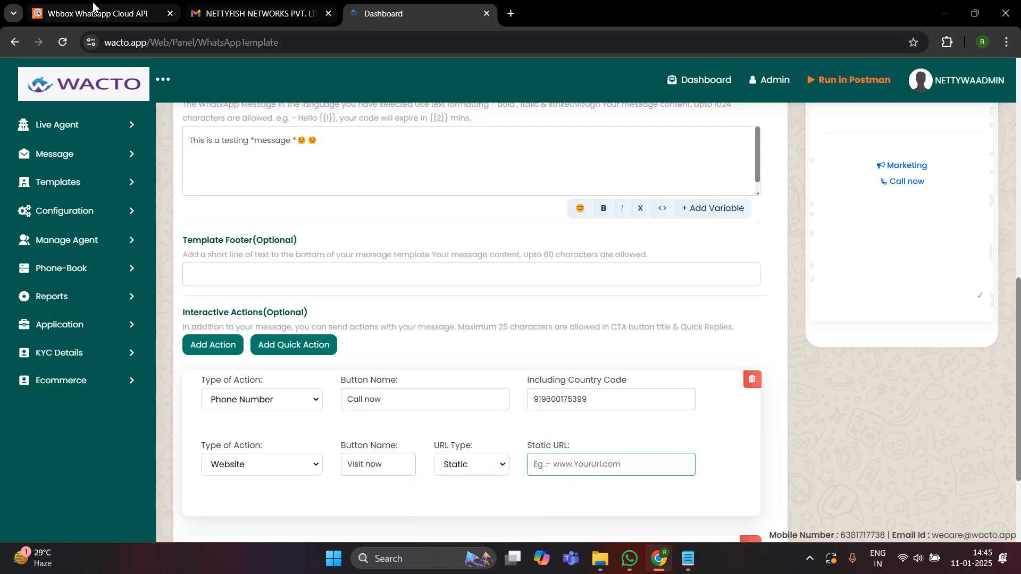
{"action": "left_click", "coordinate": [117, 13]}
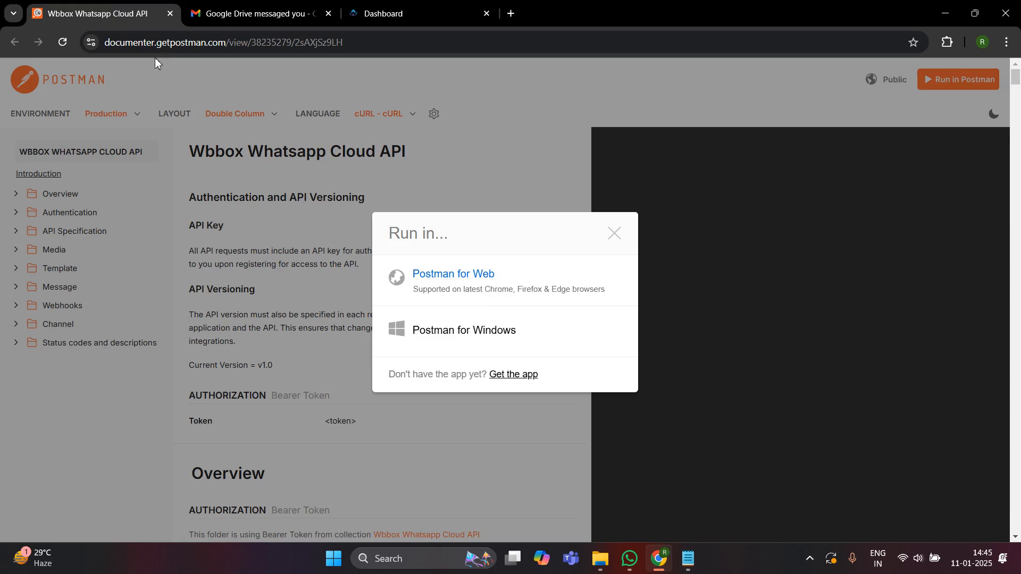
{"action": "left_click", "coordinate": [157, 47]}
{"action": "key", "text": "ctrl+c"}
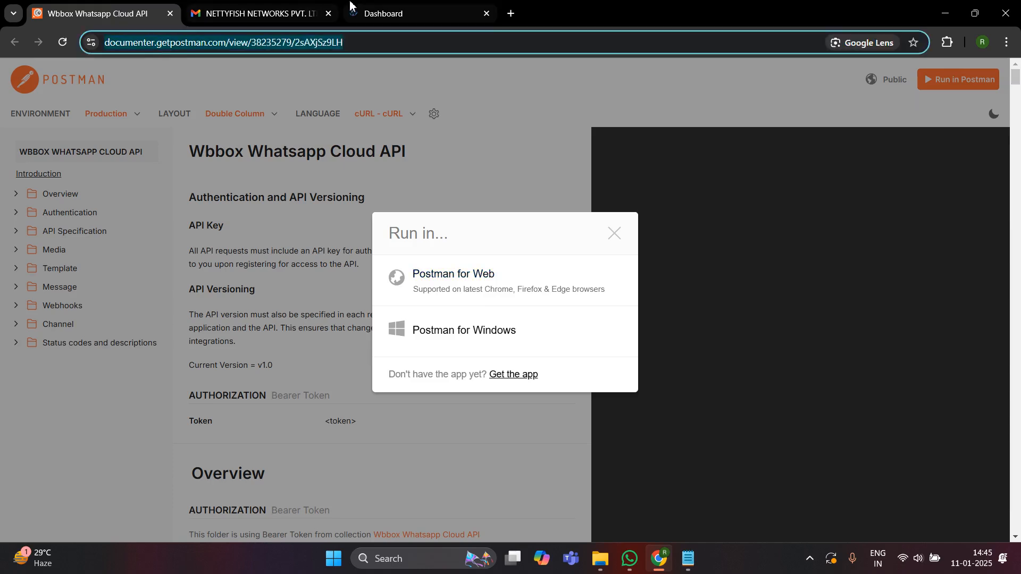
{"action": "left_click", "coordinate": [399, 15]}
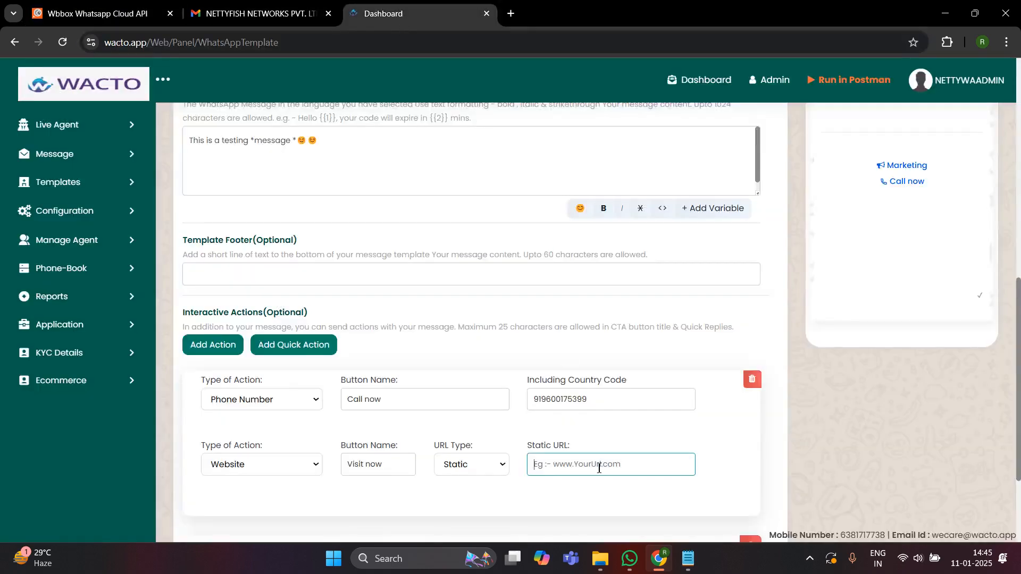
{"action": "key", "text": "ctrl+v"}
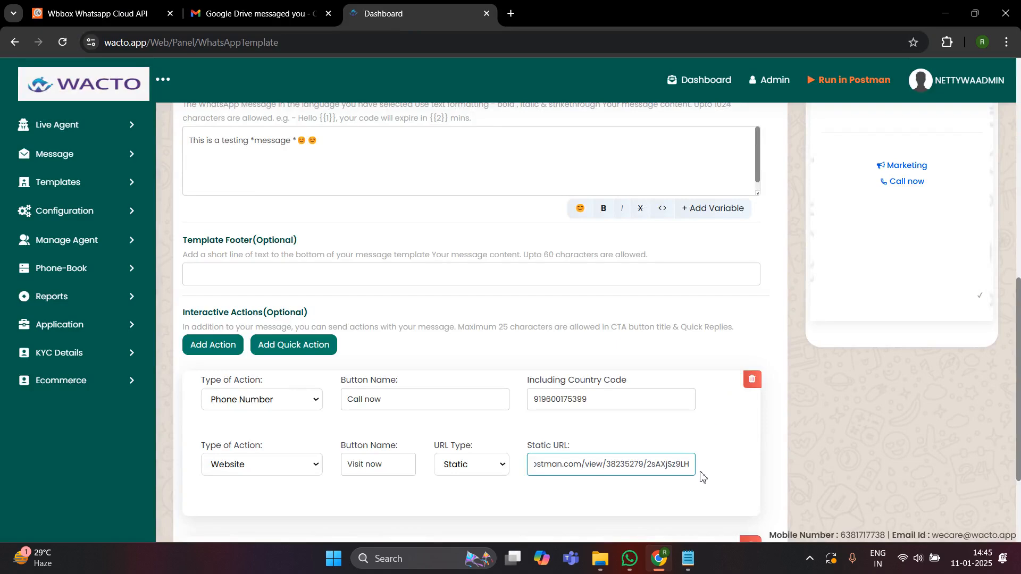
- Replace the header with WhatsApp Image 2024-08-09 at 5.18.38 PM.jpeg, upload it, and confirm it's valid
{"action": "scroll", "coordinate": [689, 465], "scroll_direction": "down", "scroll_amount": 3}
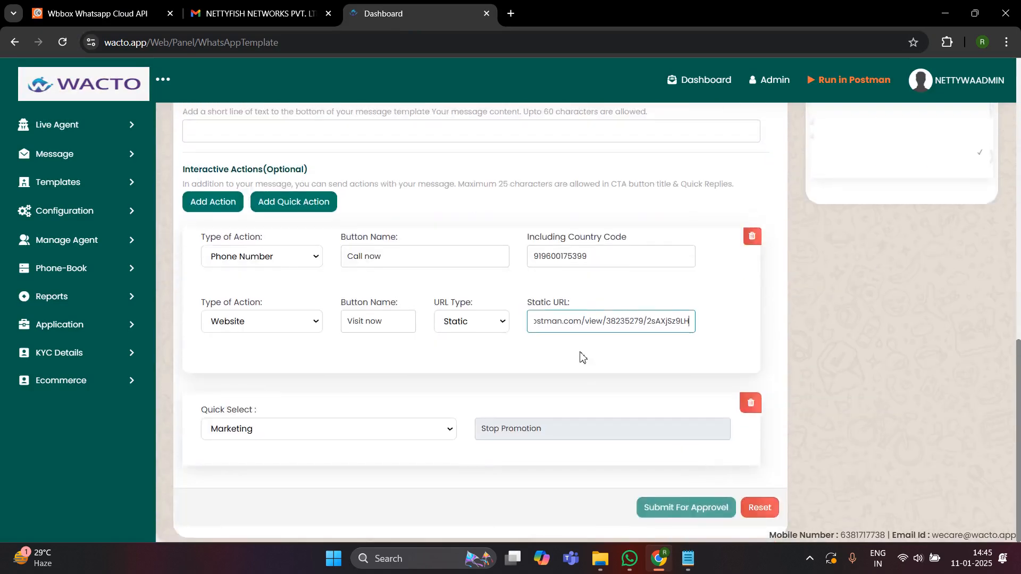
{"action": "scroll", "coordinate": [583, 355], "scroll_direction": "up", "scroll_amount": 12}
{"action": "scroll", "coordinate": [583, 355], "scroll_direction": "down", "scroll_amount": 12}
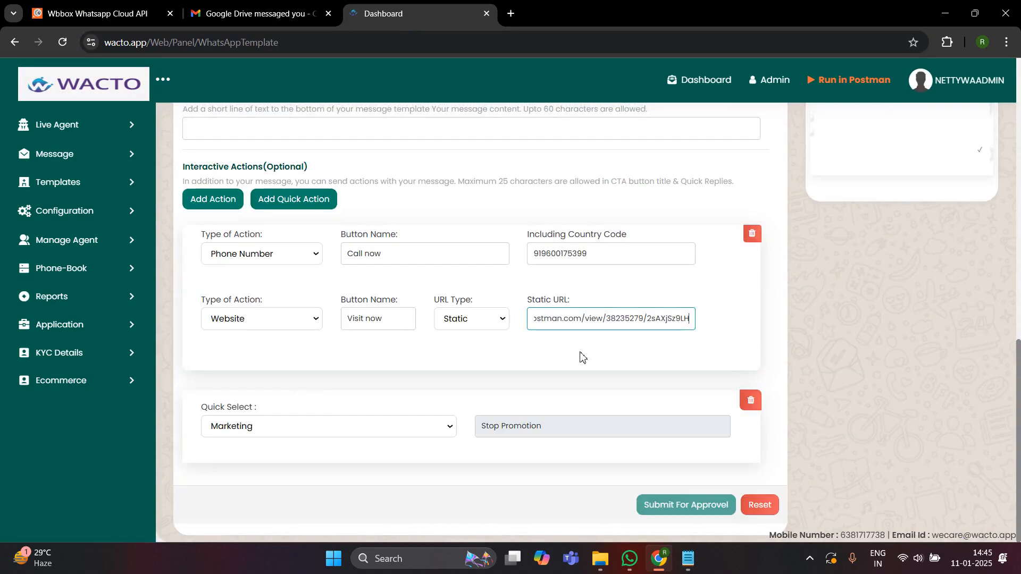
{"action": "scroll", "coordinate": [582, 357], "scroll_direction": "up", "scroll_amount": 10}
{"action": "scroll", "coordinate": [989, 315], "scroll_direction": "up", "scroll_amount": 3}
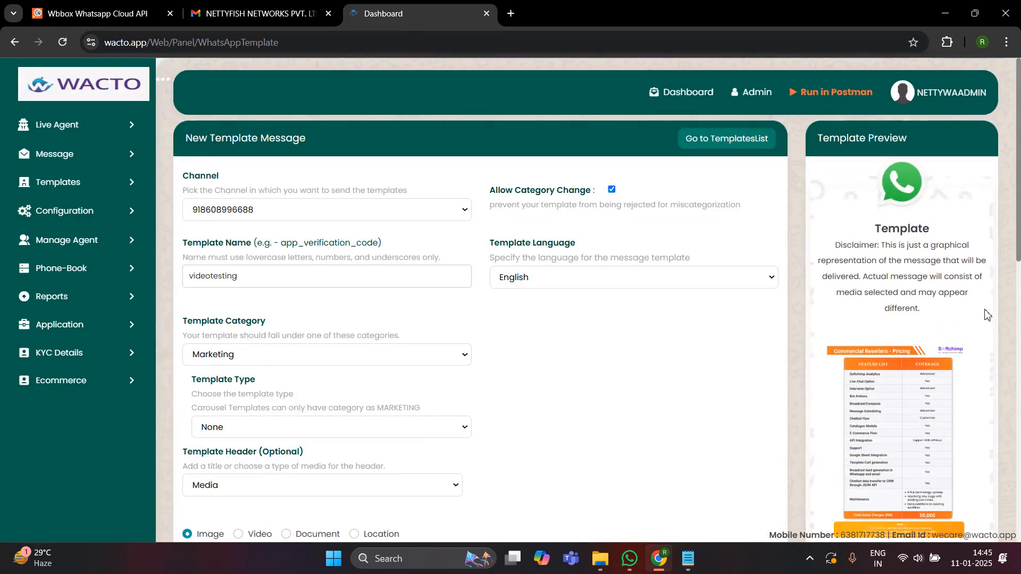
{"action": "scroll", "coordinate": [931, 235], "scroll_direction": "down", "scroll_amount": 5}
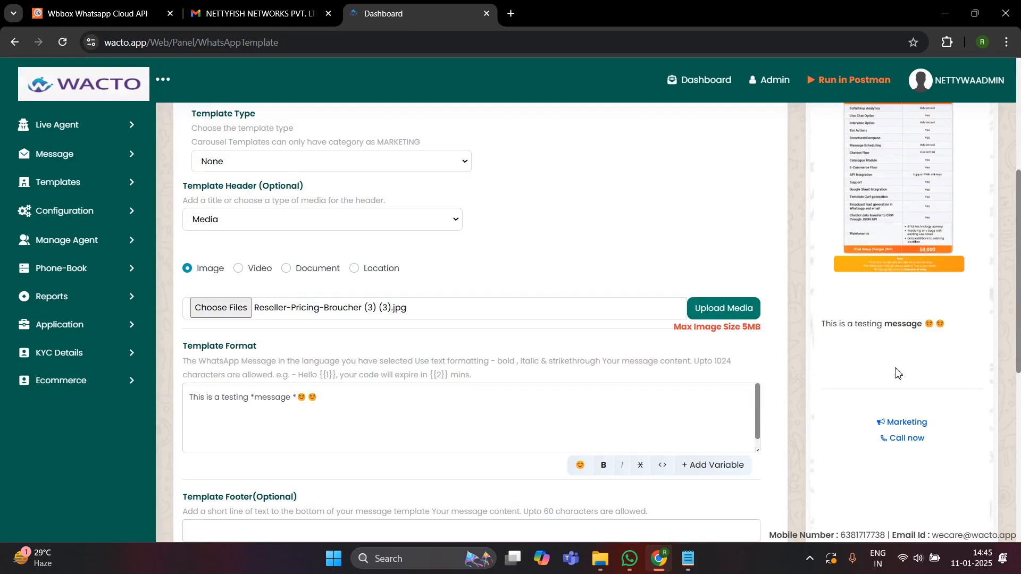
{"action": "scroll", "coordinate": [766, 298], "scroll_direction": "down", "scroll_amount": 7}
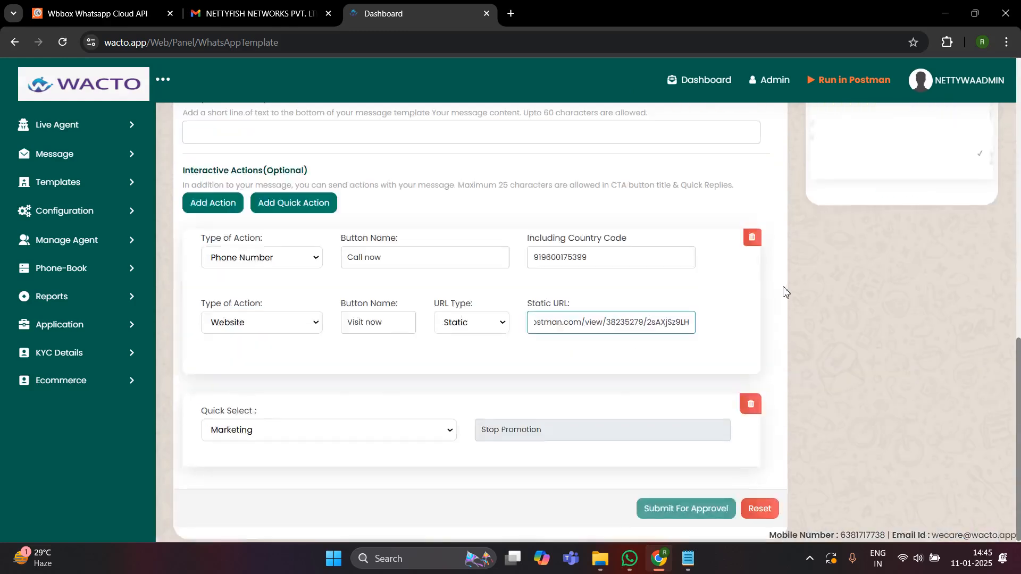
{"action": "scroll", "coordinate": [760, 300], "scroll_direction": "up", "scroll_amount": 7}
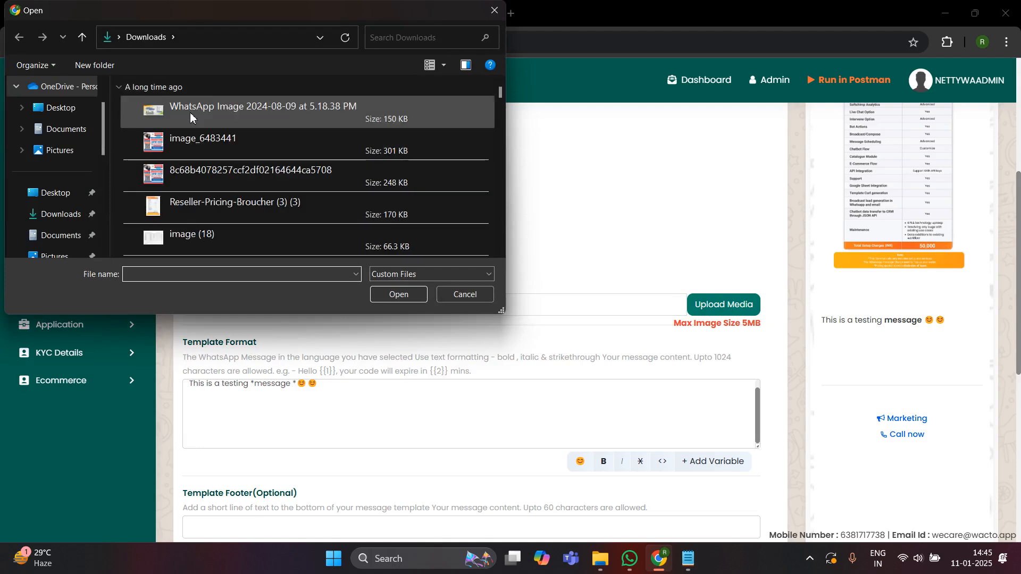
{"action": "double_click", "coordinate": [191, 117]}
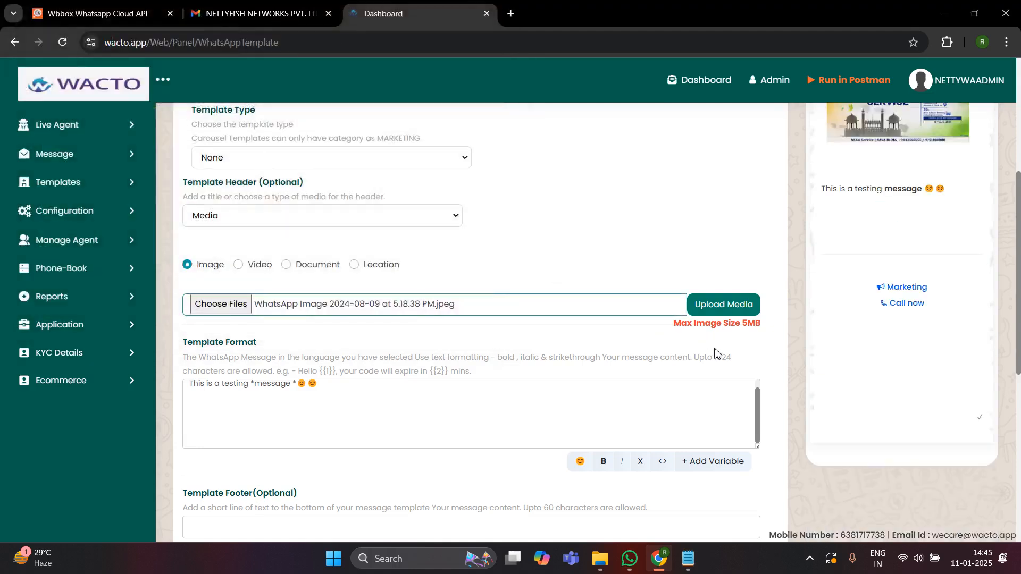
{"action": "left_click", "coordinate": [715, 315]}
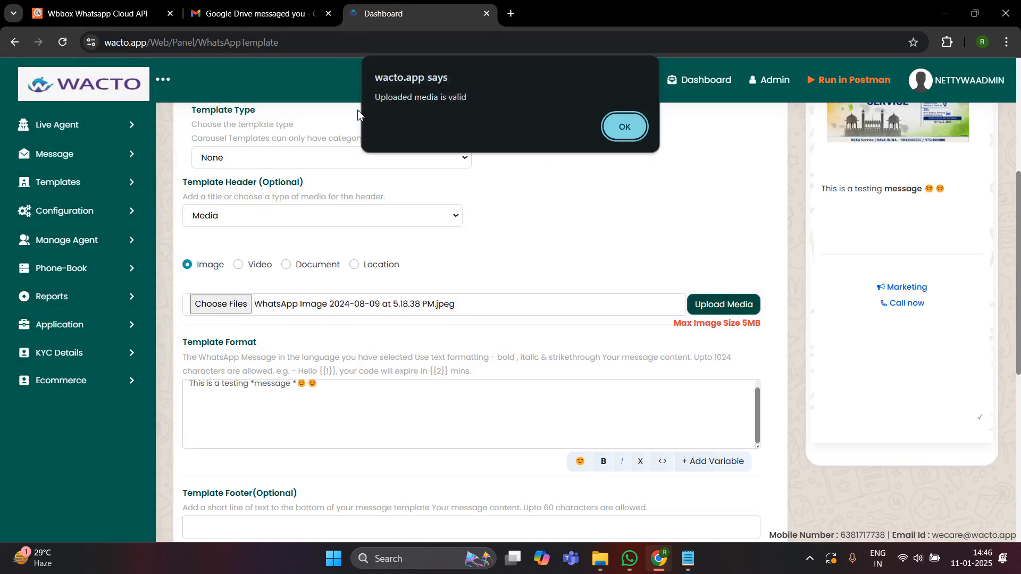
{"action": "left_click", "coordinate": [621, 125]}
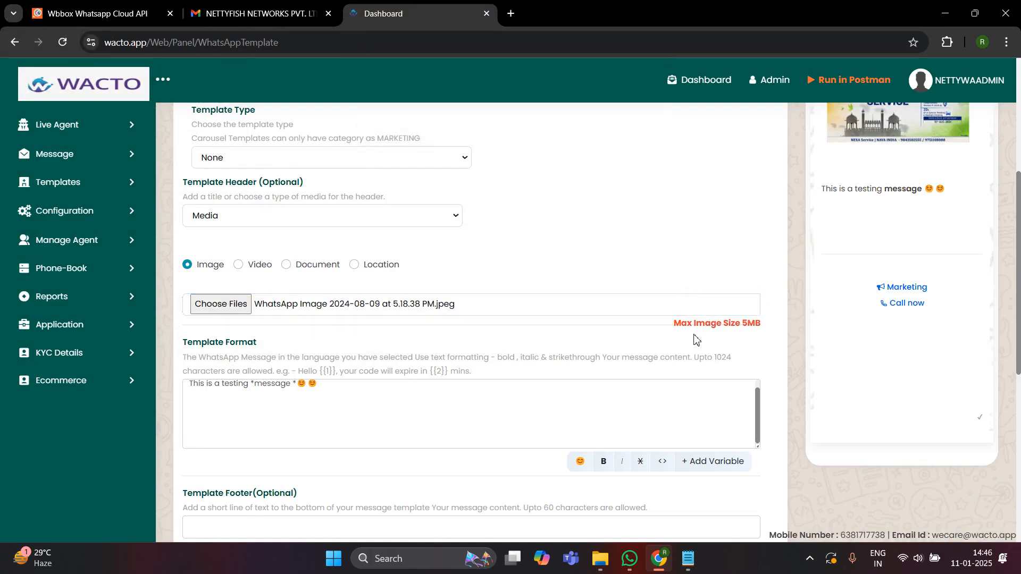
{"action": "scroll", "coordinate": [697, 336], "scroll_direction": "down", "scroll_amount": 1}
{"action": "scroll", "coordinate": [697, 336], "scroll_direction": "down", "scroll_amount": 7}
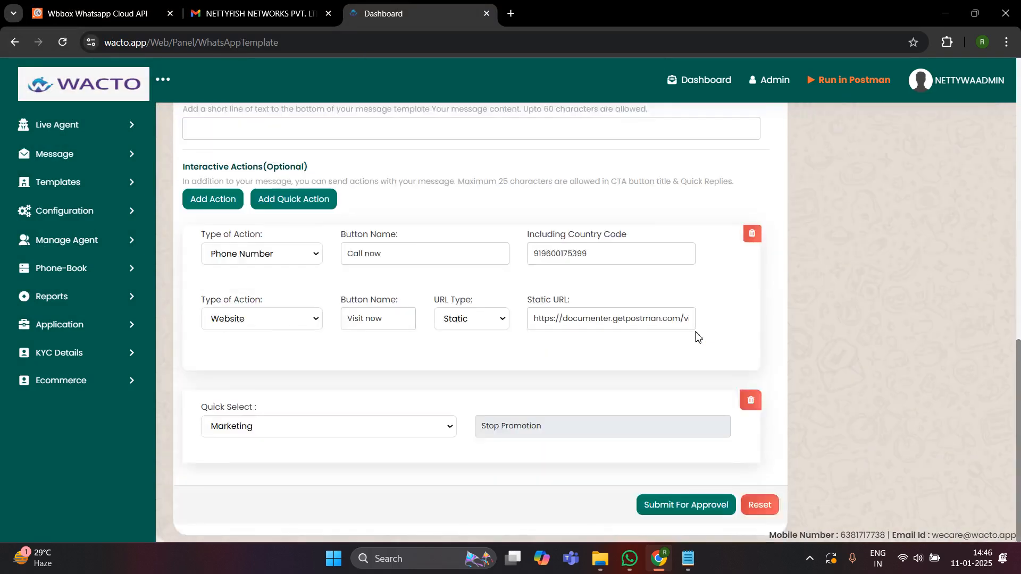
- Submit the finished videotesting template to Meta for approval
{"action": "left_click", "coordinate": [686, 511]}
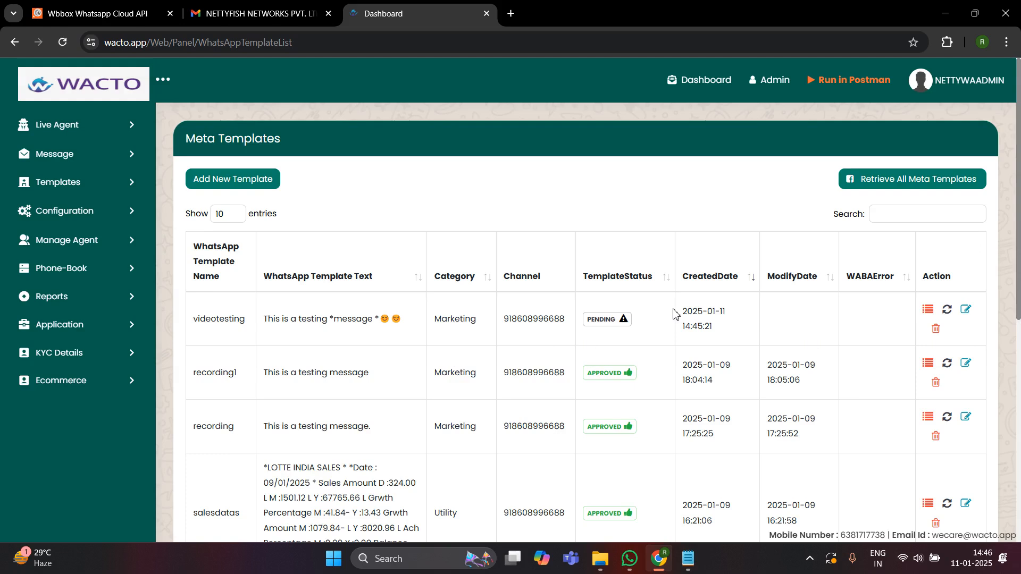
- Refresh the videotesting row's status from Meta and dismiss the Success dialog
{"action": "left_click_drag", "start_coordinate": [927, 280], "coordinate": [952, 286]}
{"action": "left_click", "coordinate": [953, 287]}
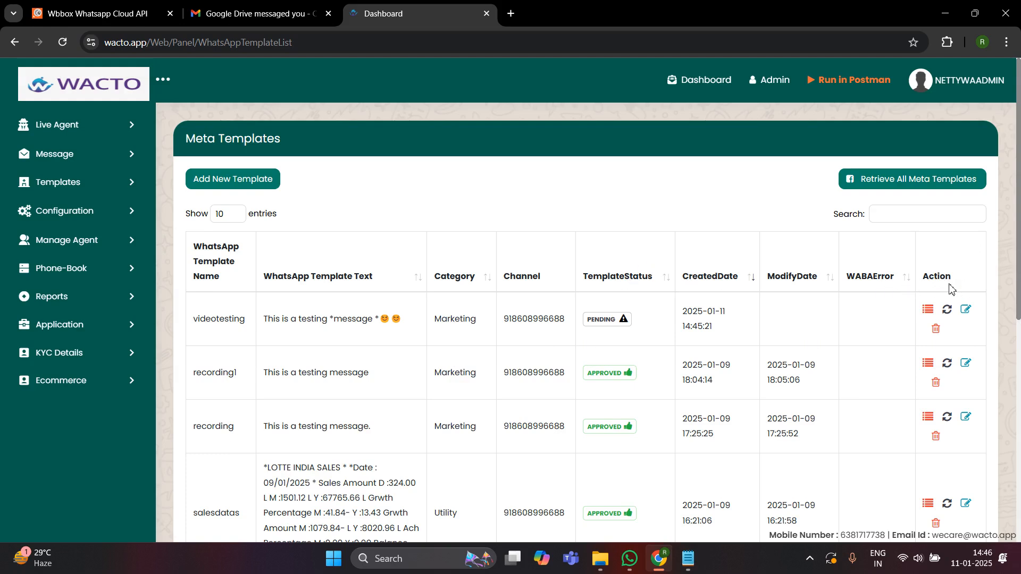
{"action": "left_click", "coordinate": [950, 315]}
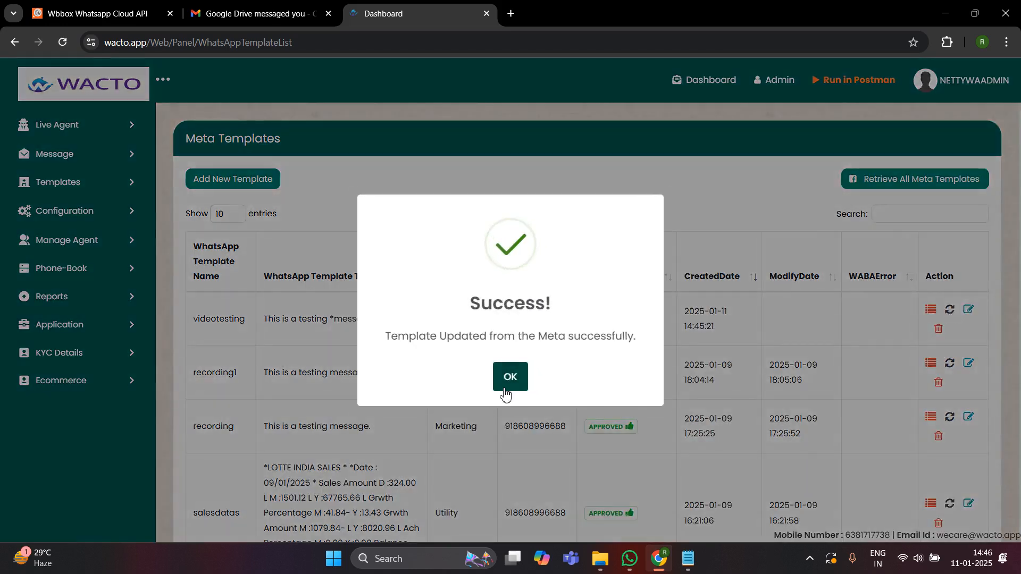
{"action": "left_click", "coordinate": [510, 377]}
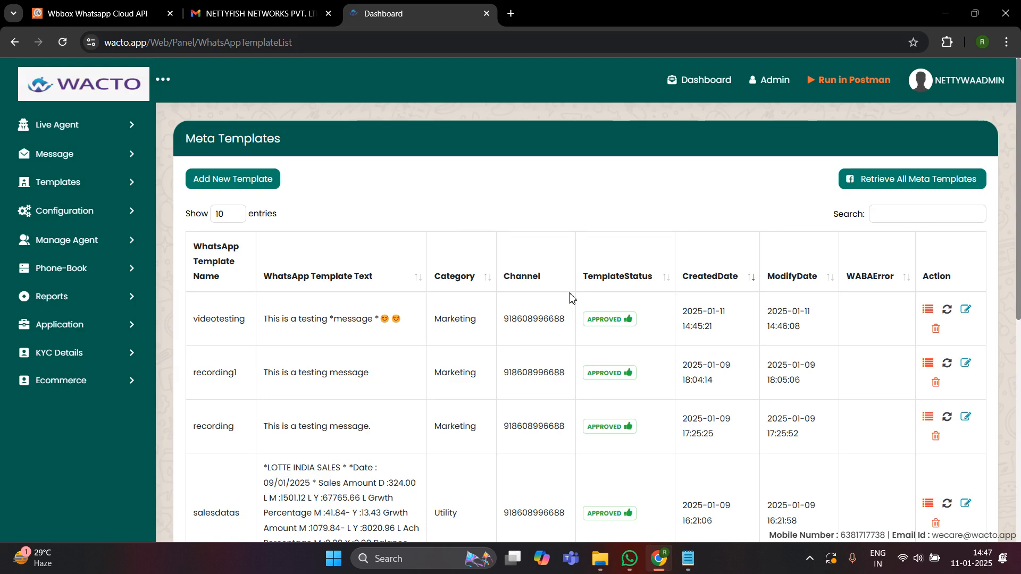
- Go to Send Whatsapp Message, download the sample number file and open Sample (1).xlsx
{"action": "left_click", "coordinate": [80, 166]}
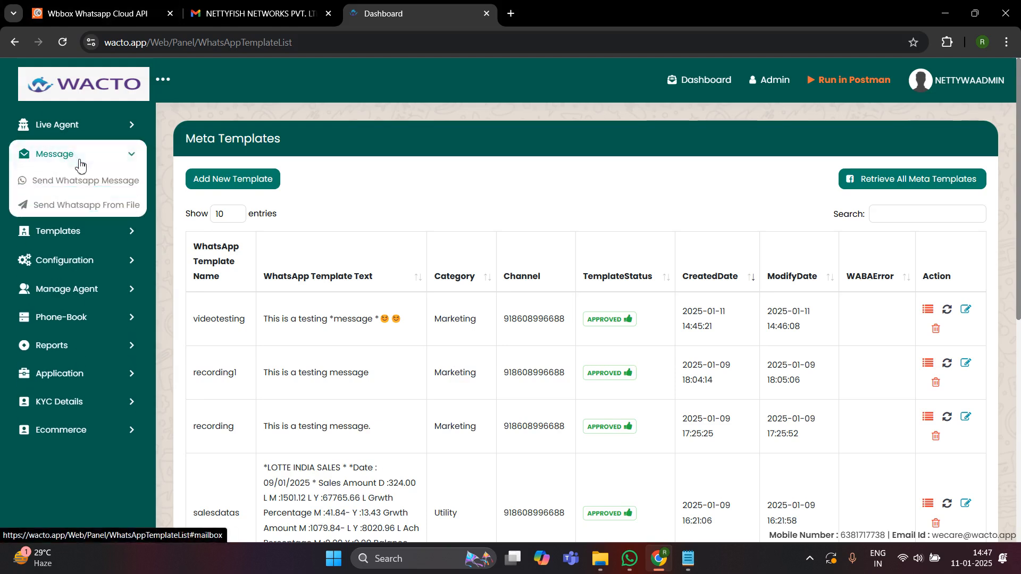
{"action": "left_click", "coordinate": [50, 190]}
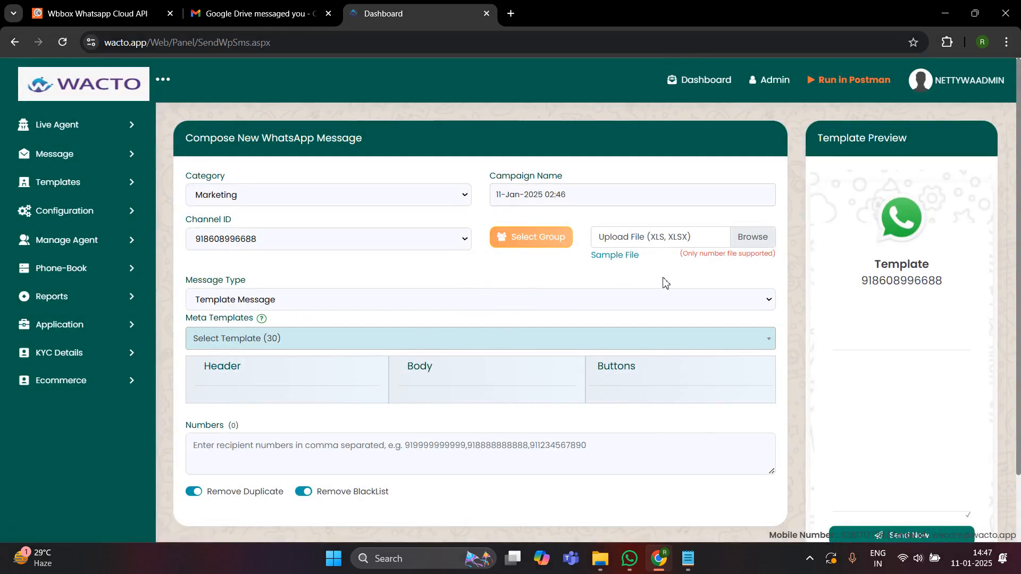
{"action": "left_click", "coordinate": [620, 256]}
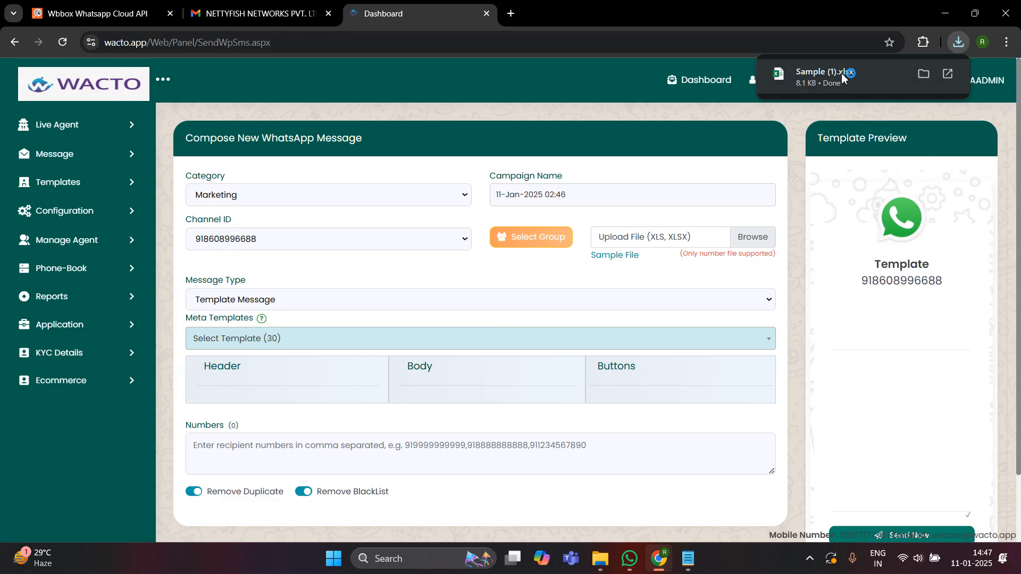
{"action": "left_click", "coordinate": [843, 76]}
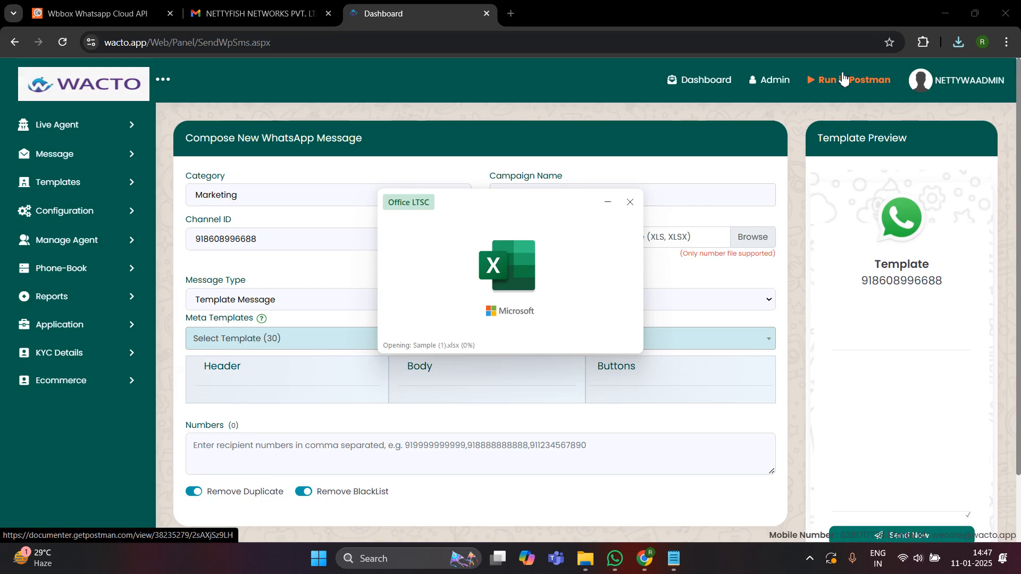
- Enable editing in Sample (1).xlsx, dismiss the Office warning, and clear cells A2 and A3
{"action": "left_click", "coordinate": [697, 193]}
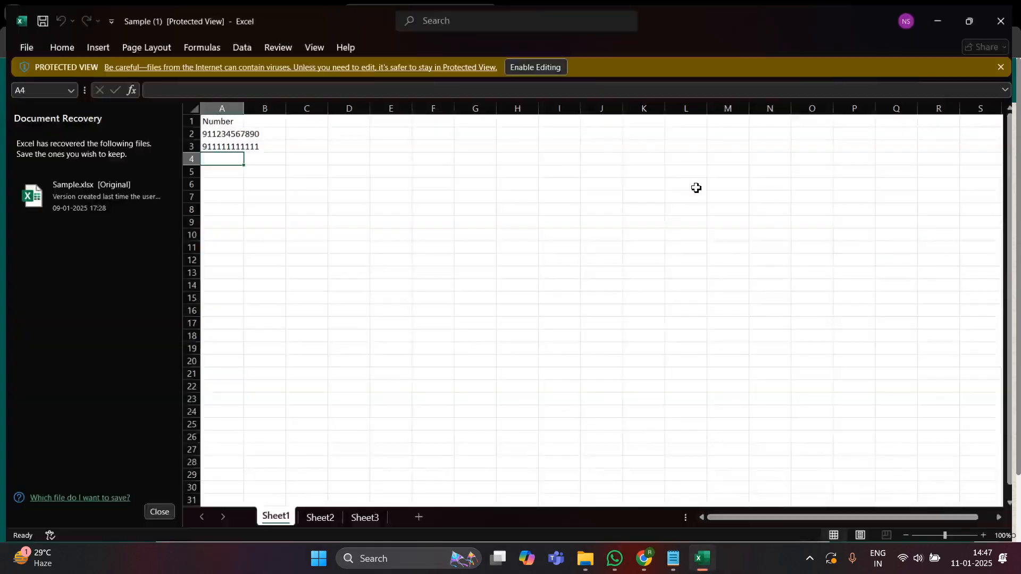
{"action": "left_click", "coordinate": [534, 64]}
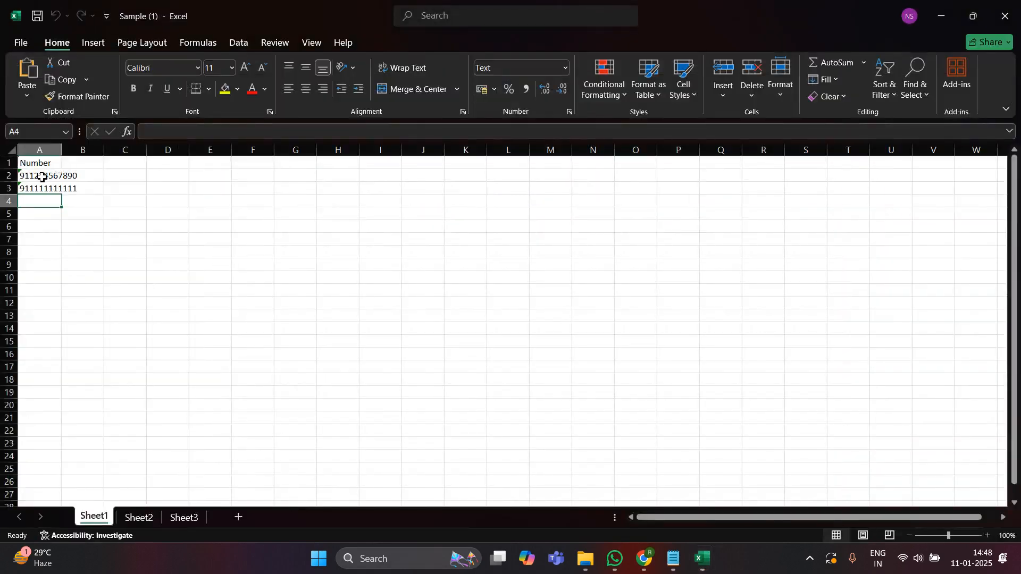
{"action": "left_click", "coordinate": [43, 178]}
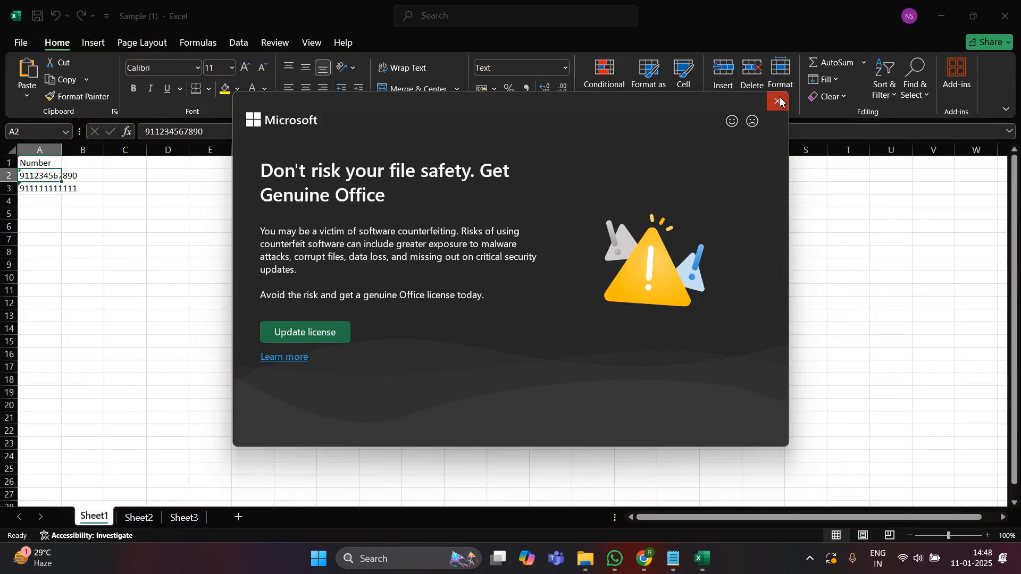
{"action": "left_click", "coordinate": [777, 102]}
{"action": "key", "text": "BackSpace"}
{"action": "left_click", "coordinate": [43, 206]}
{"action": "key", "text": "BackSpace"}
{"action": "left_click", "coordinate": [36, 197]}
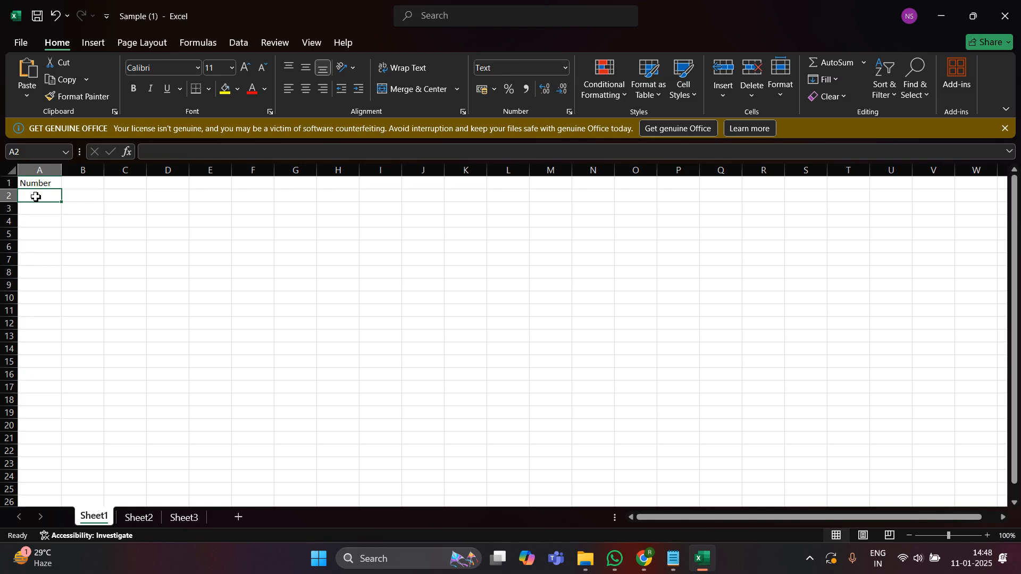
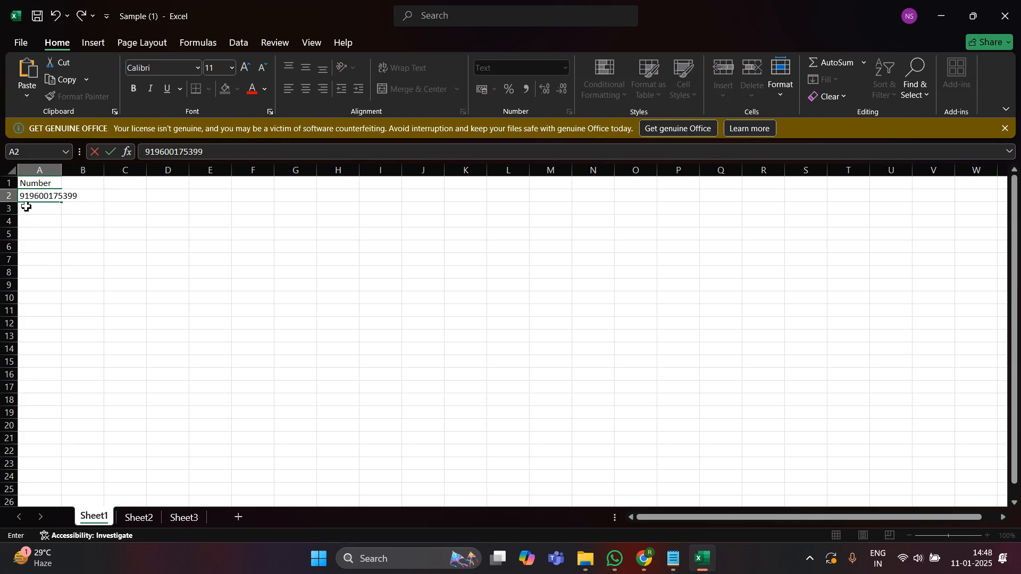
- Enter the two recipient phone numbers into cells A2 and A3
{"action": "left_click", "coordinate": [26, 207]}
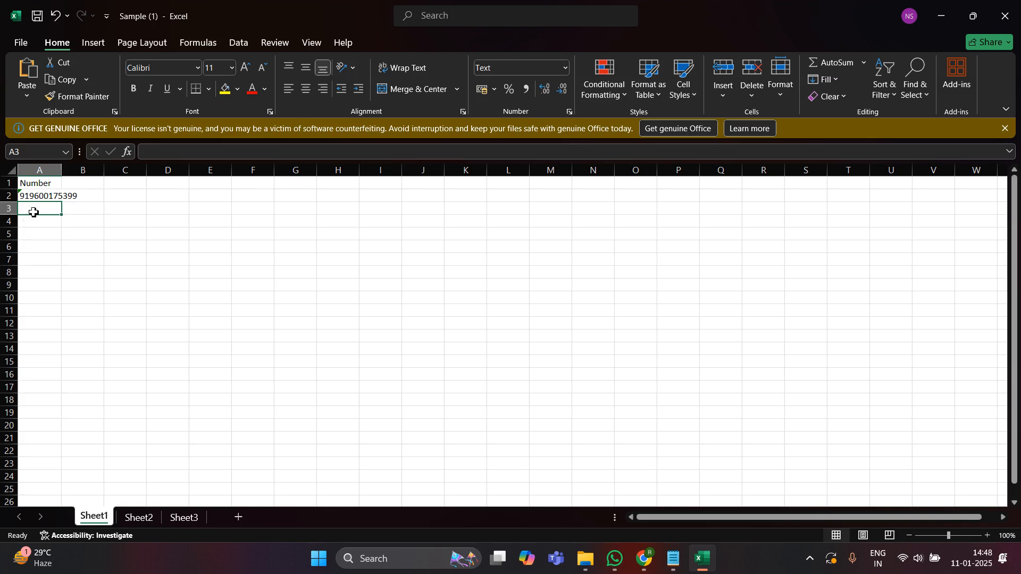
{"action": "double_click", "coordinate": [33, 210]}
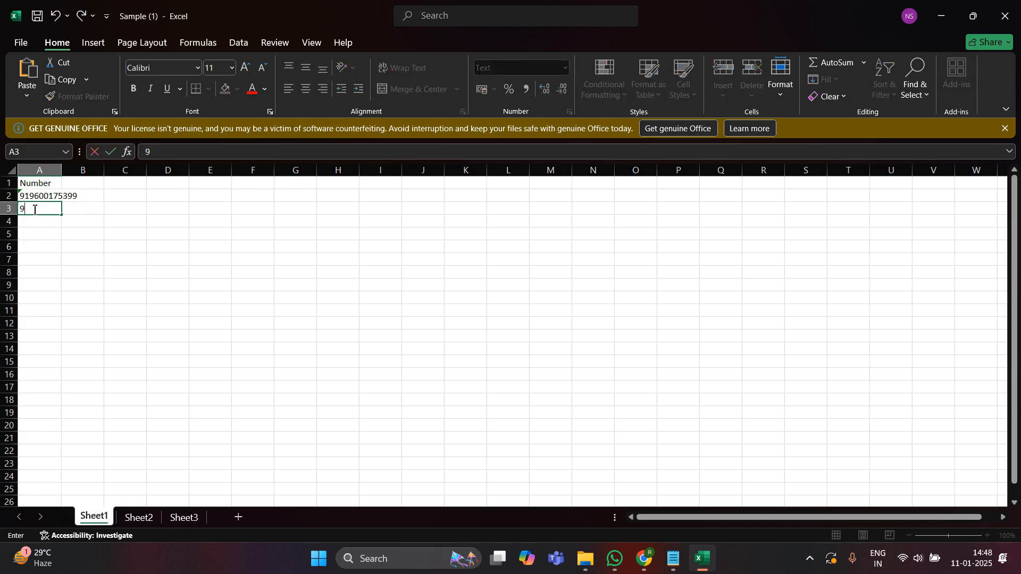
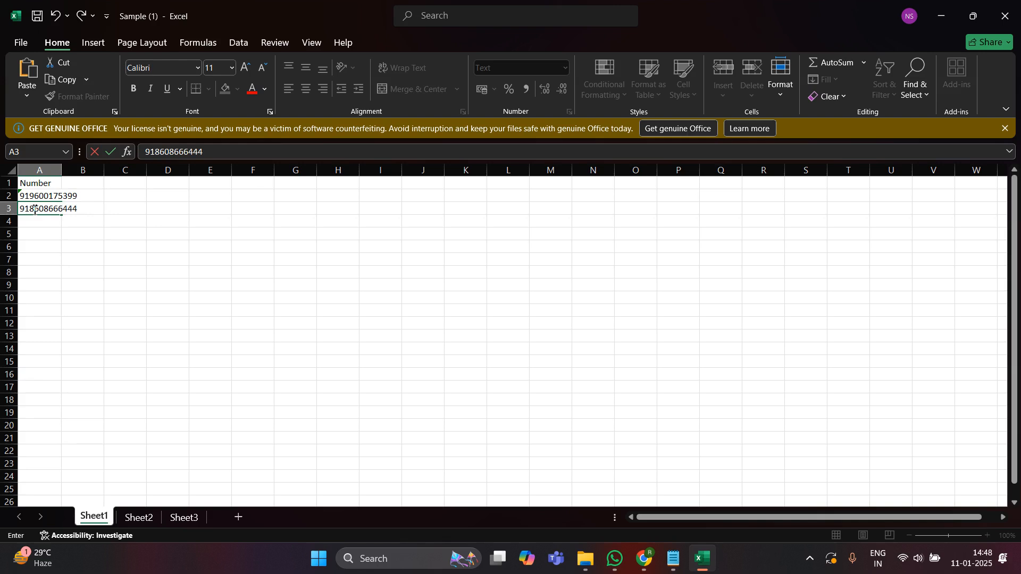
{"action": "key", "text": "Return"}
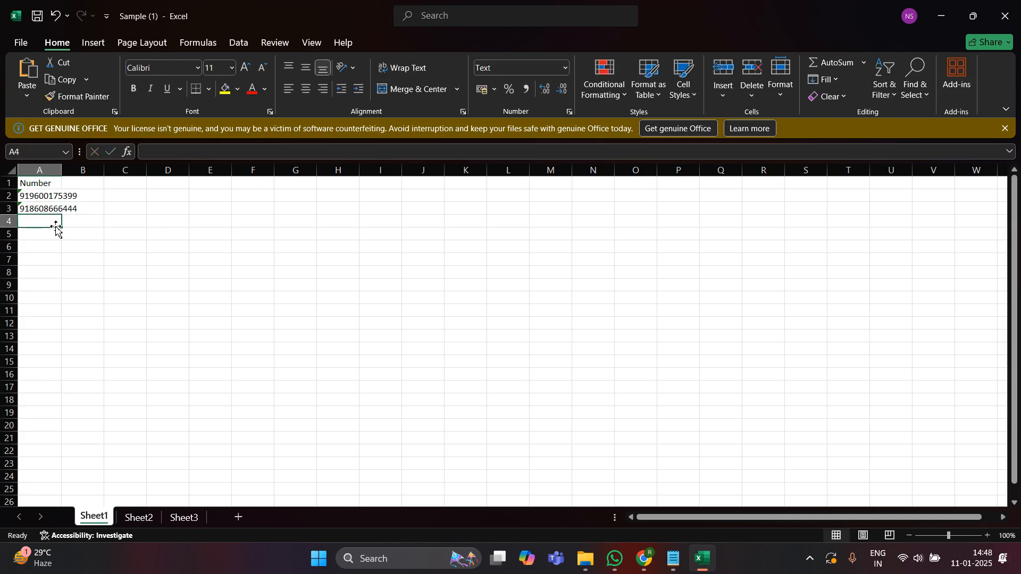
{"action": "left_click", "coordinate": [811, 561]}
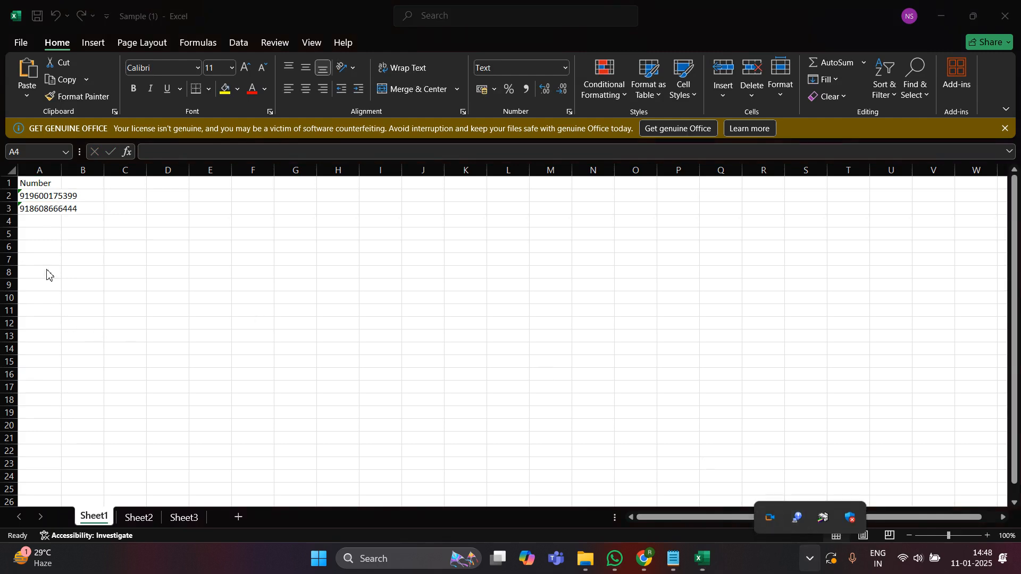
{"action": "left_click", "coordinate": [17, 48]}
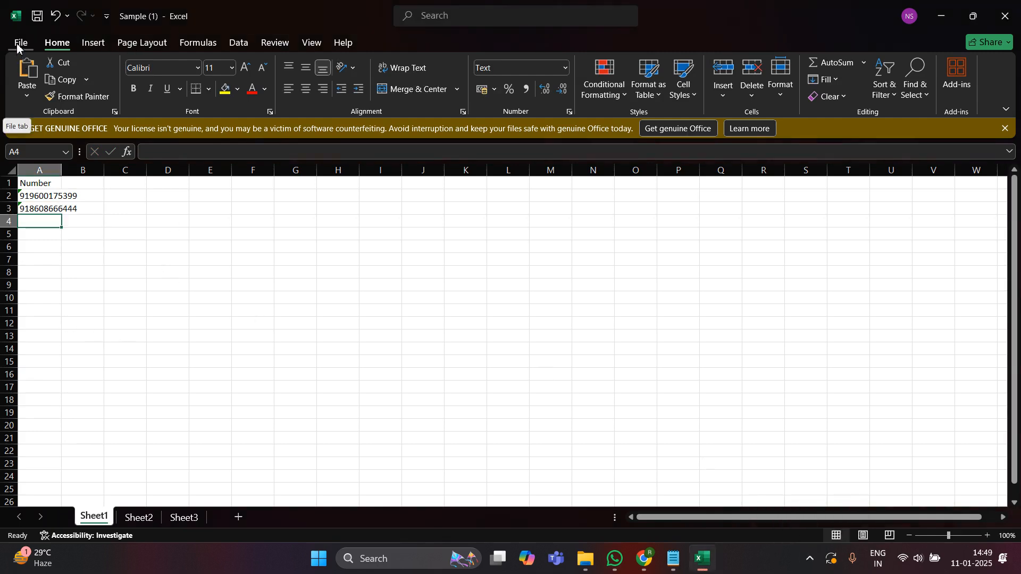
- Save the Sample (1) workbook via File > Save and minimise Excel
{"action": "left_click", "coordinate": [23, 47]}
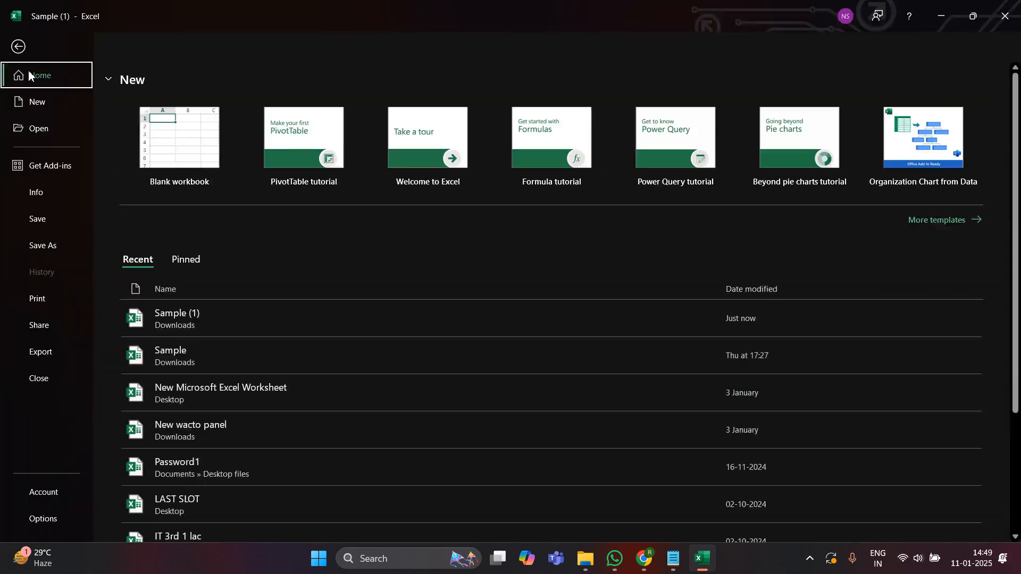
{"action": "left_click", "coordinate": [52, 219]}
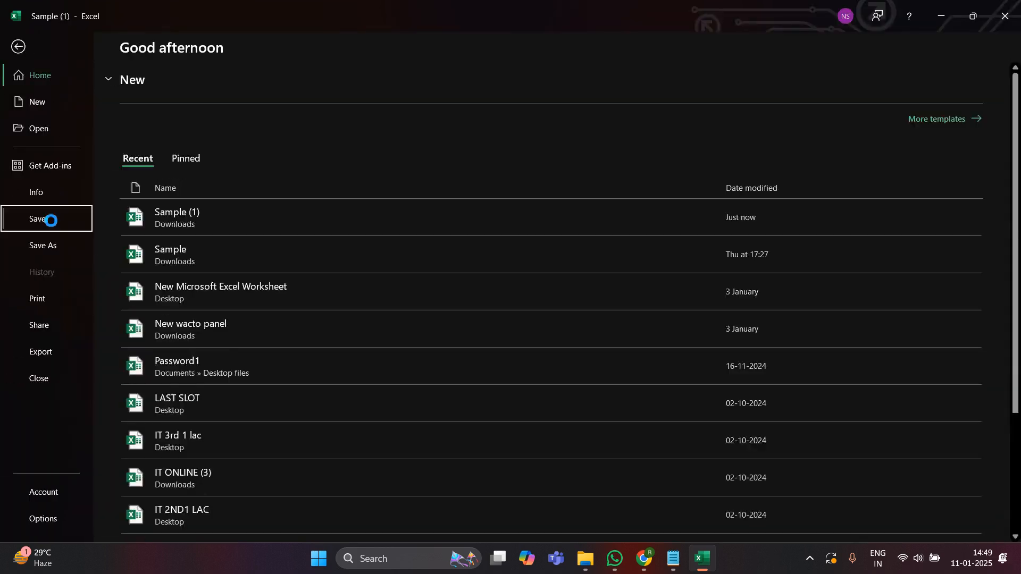
{"action": "left_click", "coordinate": [810, 558]}
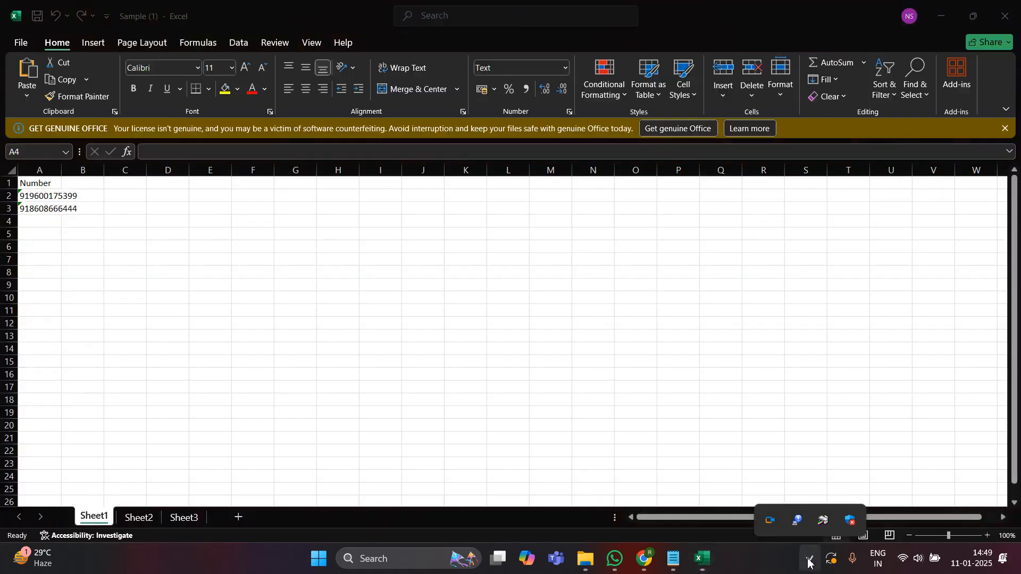
{"action": "left_click", "coordinate": [769, 519]}
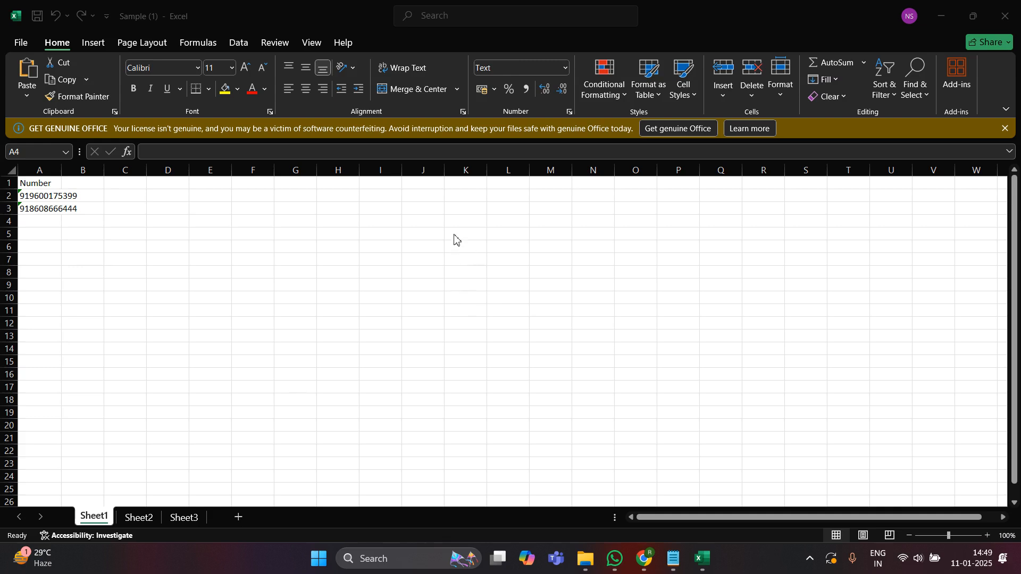
{"action": "left_click", "coordinate": [809, 561]}
{"action": "left_click", "coordinate": [938, 15]}
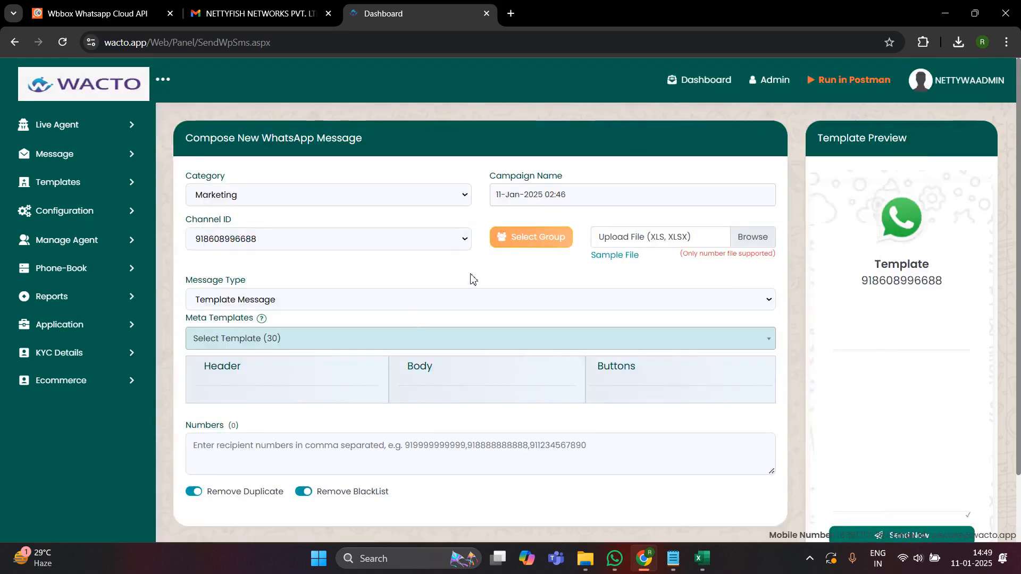
- Upload Sample (1).xlsx from the Downloads folder as the recipient number file
{"action": "left_click", "coordinate": [756, 245]}
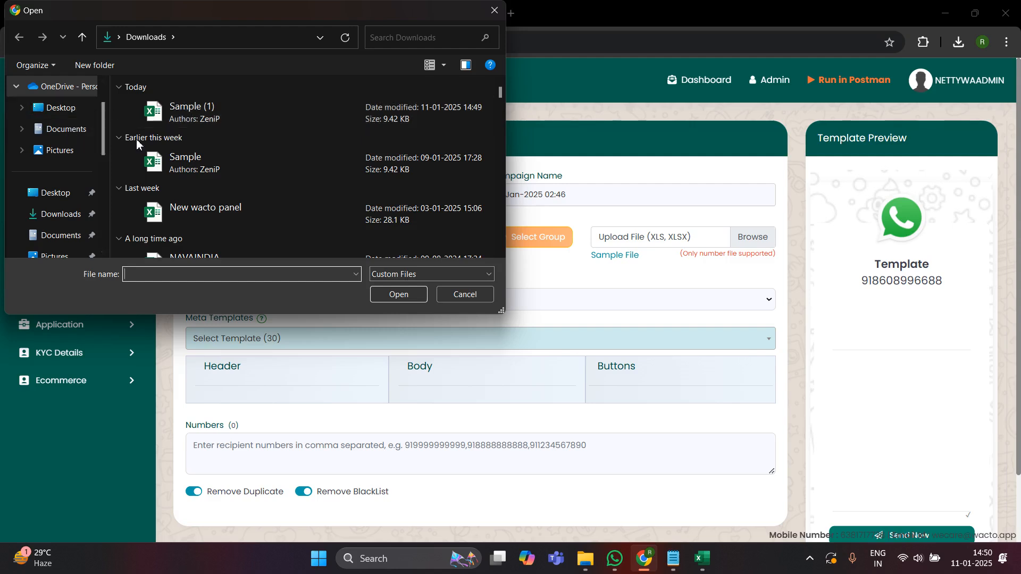
{"action": "left_click", "coordinate": [60, 214]}
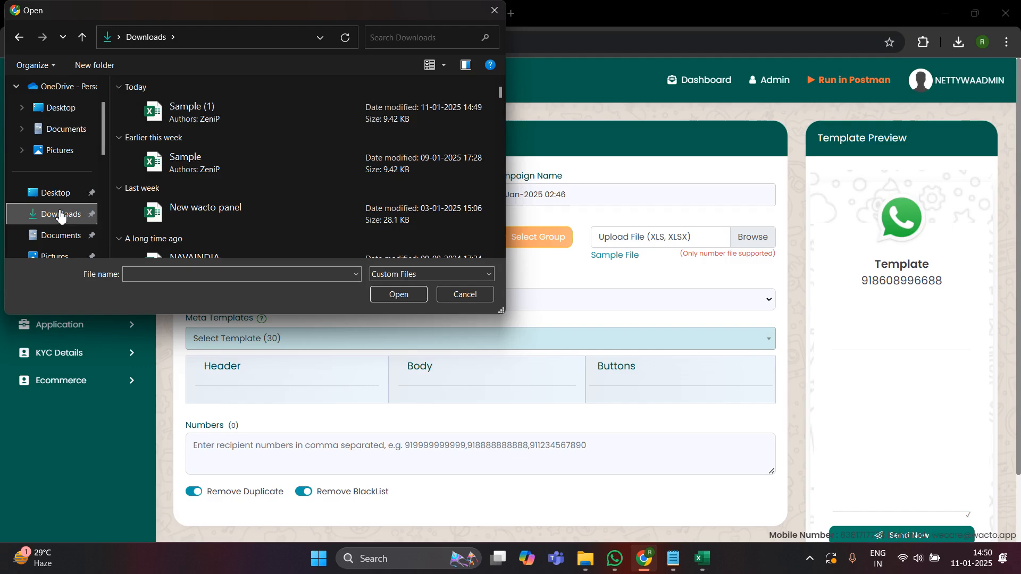
{"action": "double_click", "coordinate": [215, 117]}
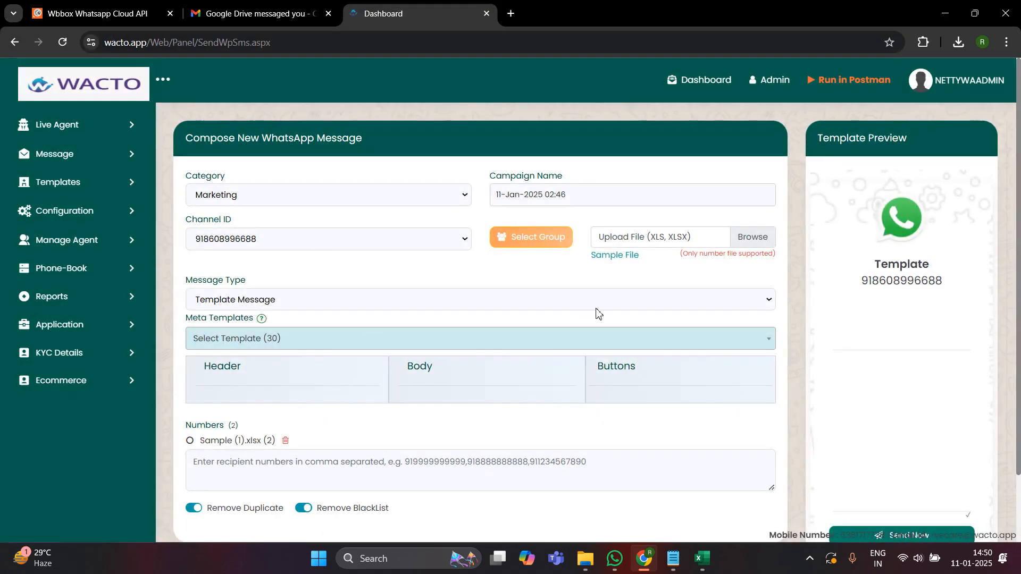
{"action": "double_click", "coordinate": [210, 441]}
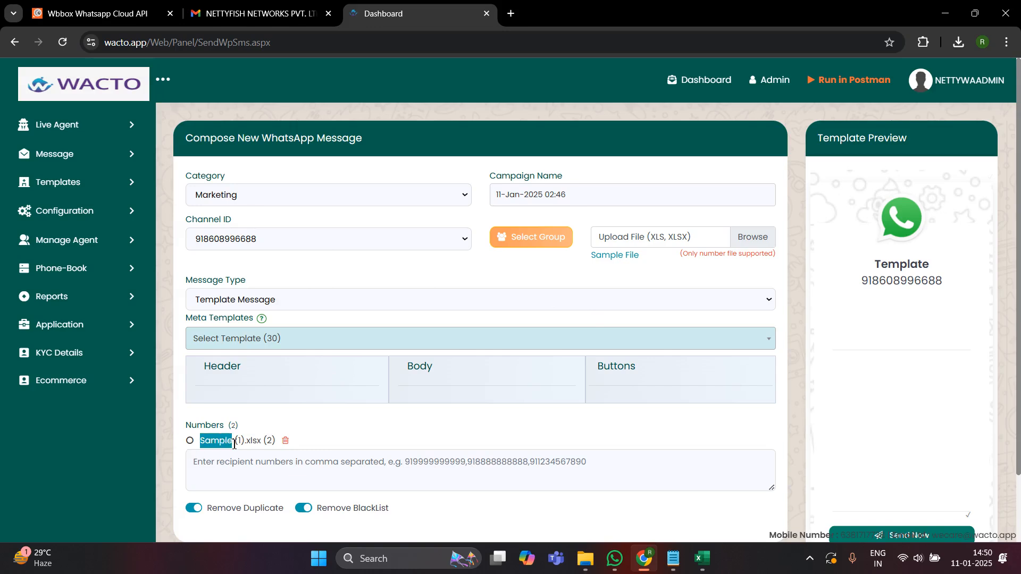
- Keep Template Message as the WhatsApp message type
{"action": "scroll", "coordinate": [246, 429], "scroll_direction": "down", "scroll_amount": 2}
{"action": "left_click", "coordinate": [218, 360]}
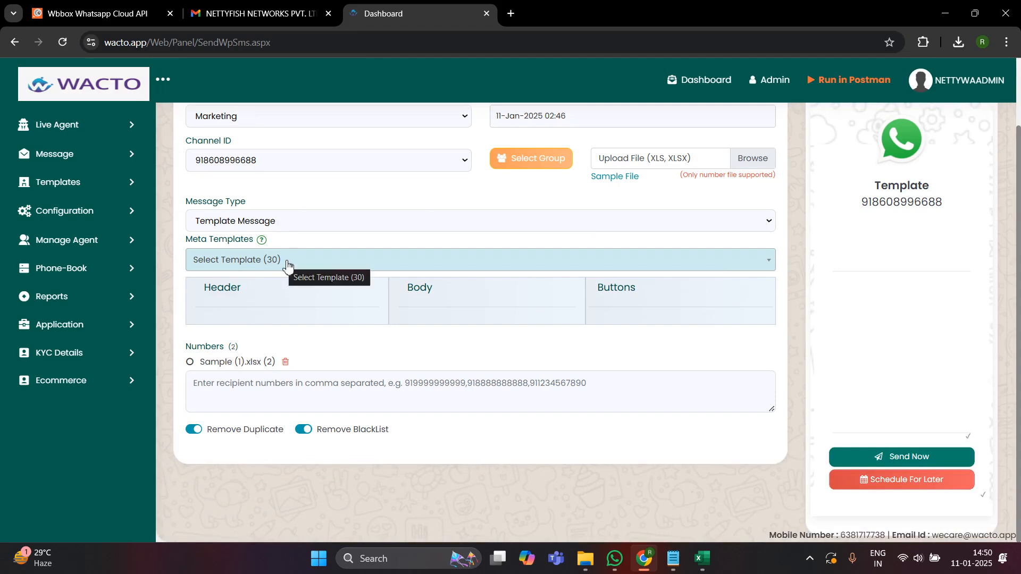
{"action": "scroll", "coordinate": [287, 265], "scroll_direction": "up", "scroll_amount": 2}
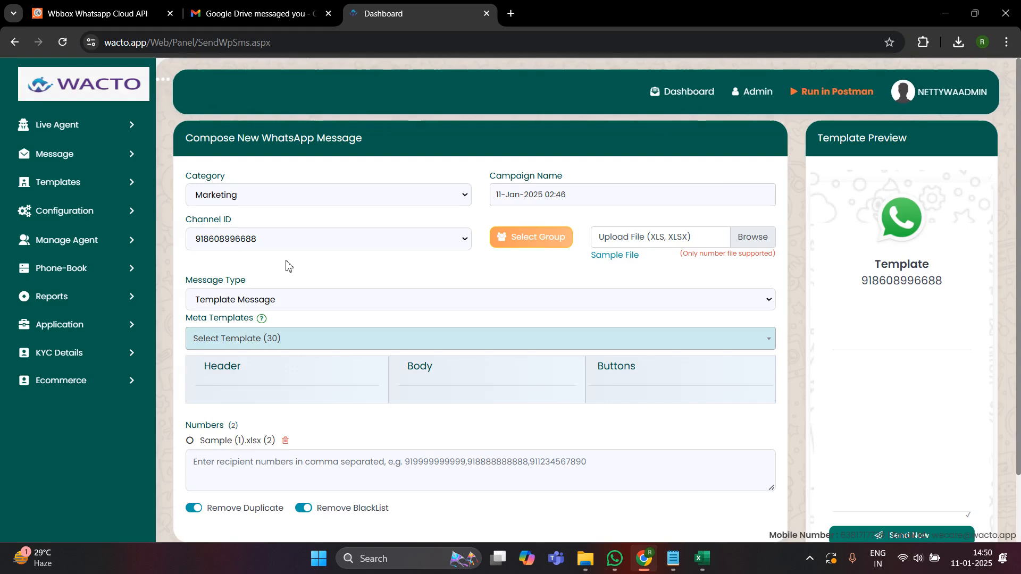
{"action": "left_click", "coordinate": [312, 307]}
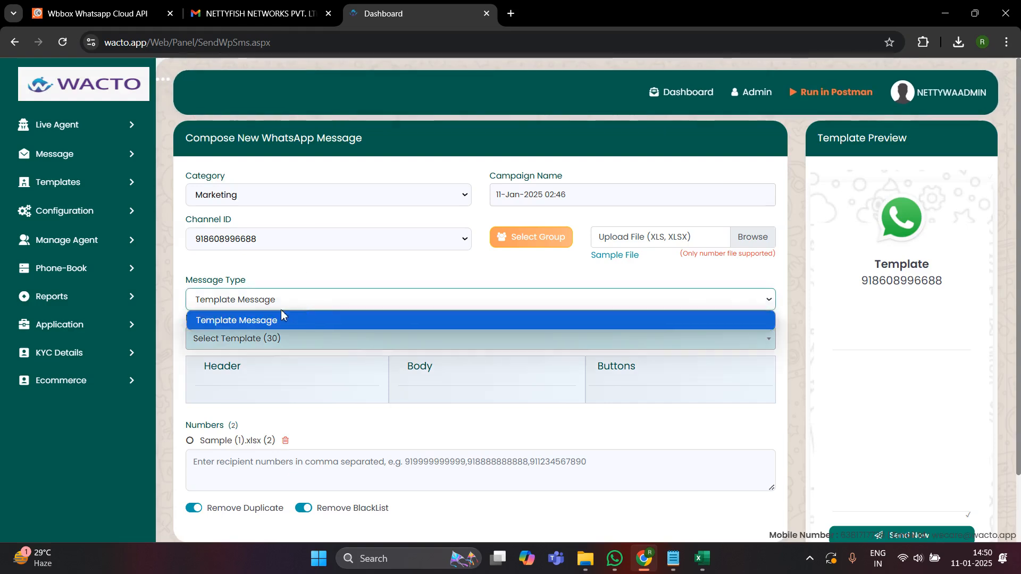
{"action": "left_click", "coordinate": [297, 318]}
{"action": "left_click", "coordinate": [262, 304]}
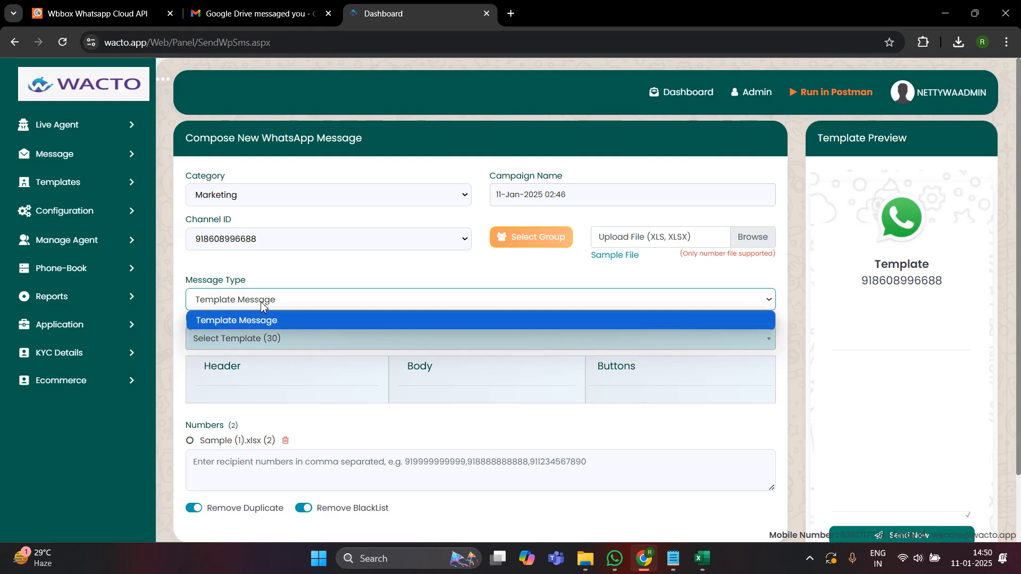
- Choose the videotesting template and open the header's Select Media list
{"action": "left_click", "coordinate": [208, 344]}
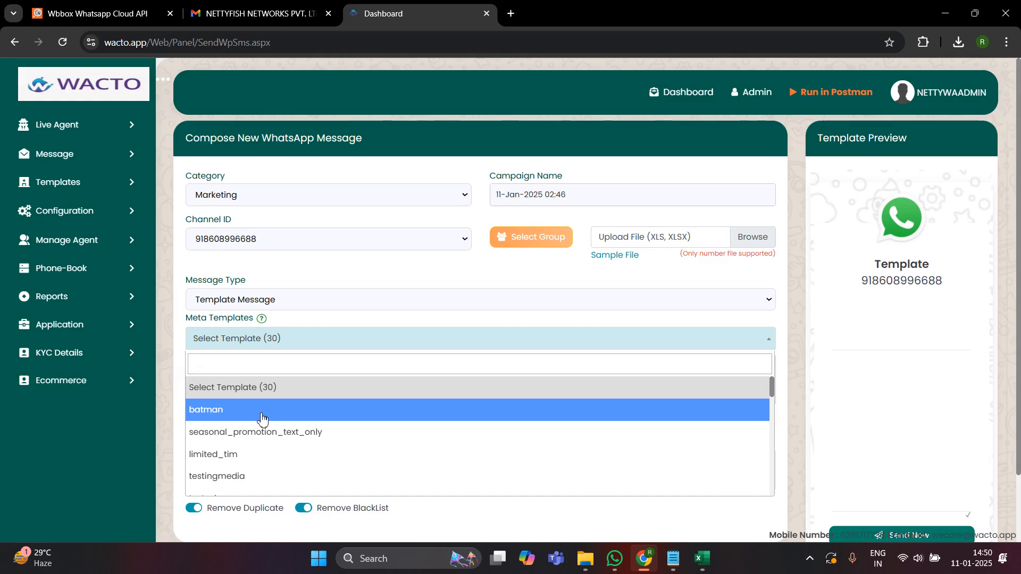
{"action": "scroll", "coordinate": [263, 420], "scroll_direction": "down", "scroll_amount": 10}
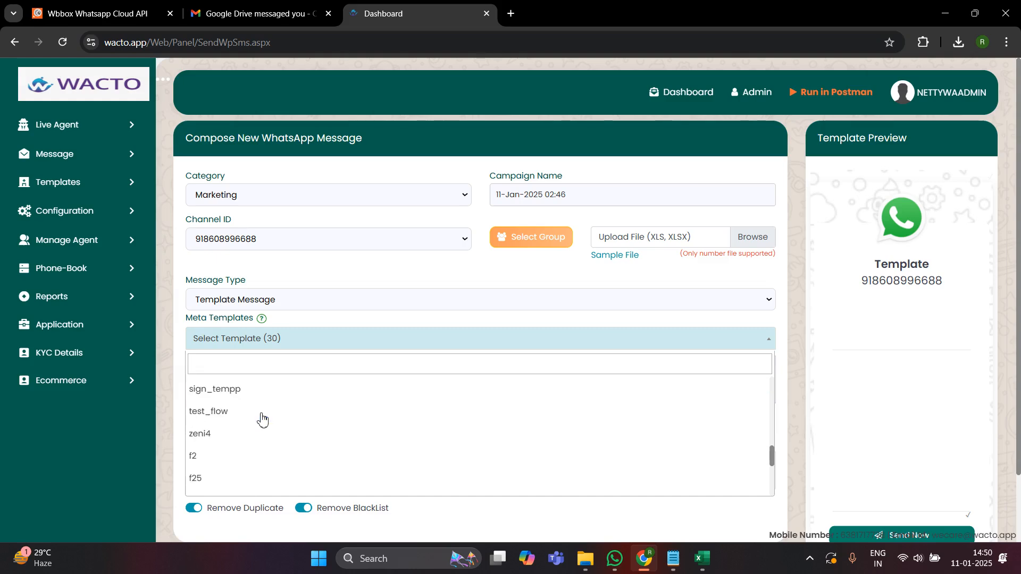
{"action": "scroll", "coordinate": [262, 420], "scroll_direction": "down", "scroll_amount": 3}
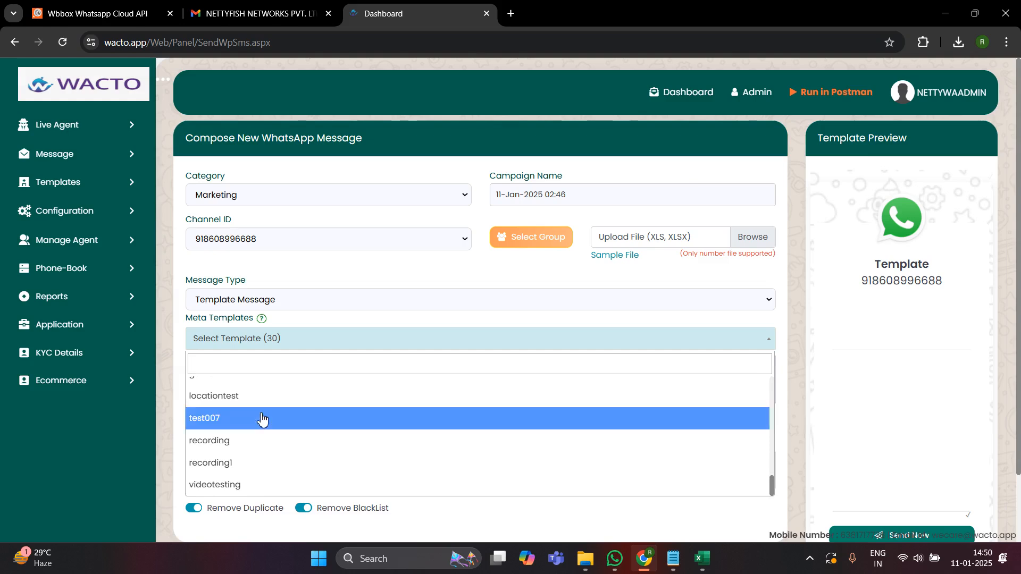
{"action": "left_click", "coordinate": [233, 497]}
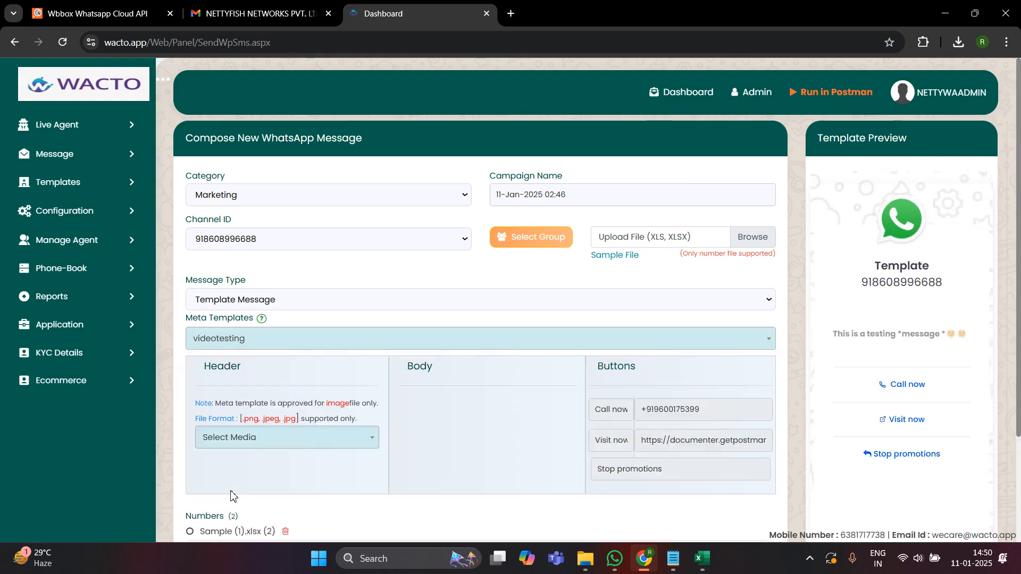
{"action": "left_click", "coordinate": [337, 450]}
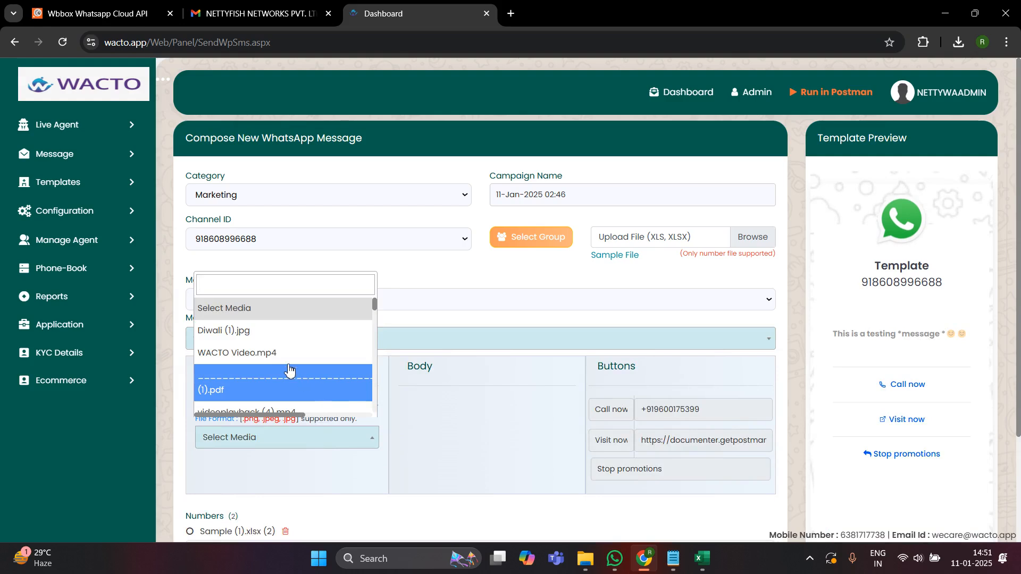
- Choose Diwali (1).jpg as the message header image
{"action": "left_click", "coordinate": [261, 340]}
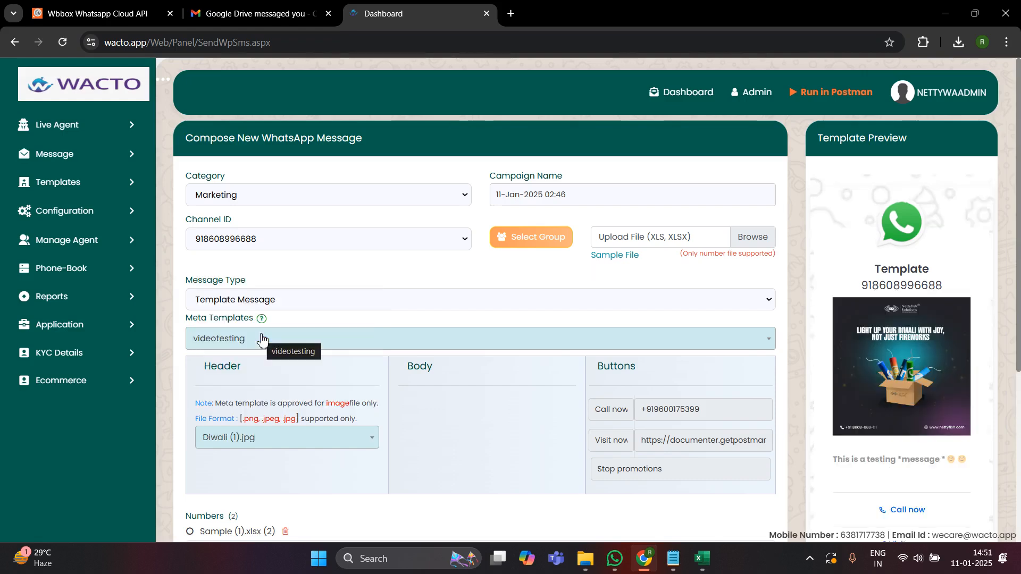
{"action": "scroll", "coordinate": [547, 354], "scroll_direction": "down", "scroll_amount": 3}
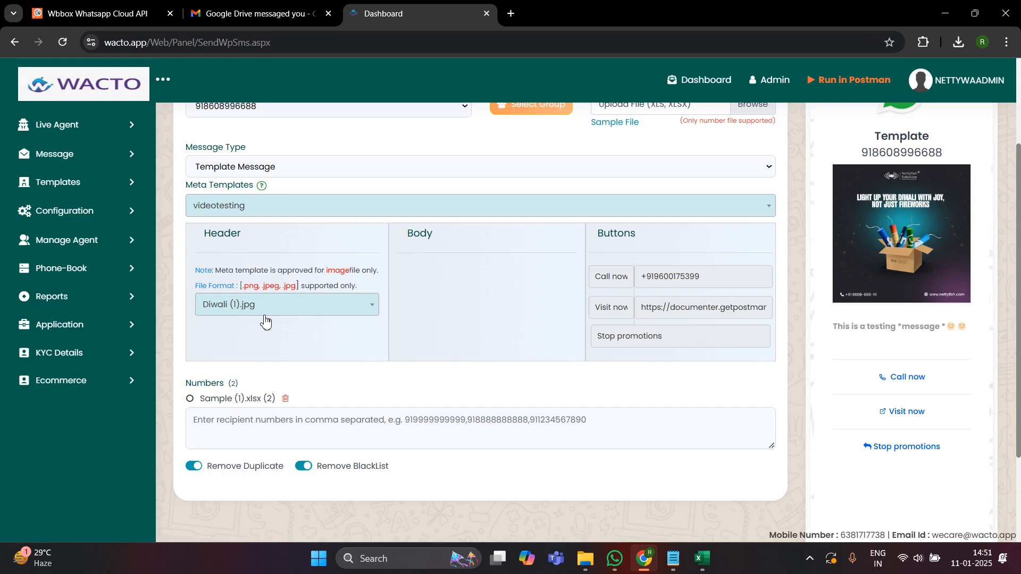
{"action": "scroll", "coordinate": [345, 392], "scroll_direction": "down", "scroll_amount": 1}
{"action": "scroll", "coordinate": [343, 392], "scroll_direction": "down", "scroll_amount": 2}
{"action": "scroll", "coordinate": [586, 394], "scroll_direction": "up", "scroll_amount": 5}
{"action": "scroll", "coordinate": [585, 394], "scroll_direction": "down", "scroll_amount": 1}
{"action": "scroll", "coordinate": [585, 394], "scroll_direction": "down", "scroll_amount": 3}
{"action": "scroll", "coordinate": [796, 413], "scroll_direction": "up", "scroll_amount": 5}
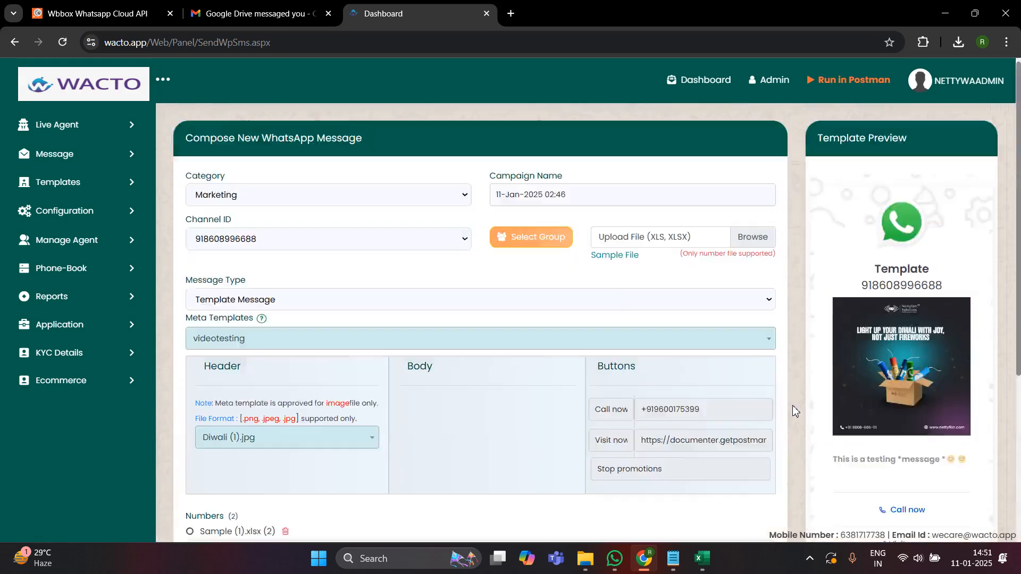
- Check the template title and message text in the preview, down to Send Now
{"action": "left_click_drag", "start_coordinate": [876, 270], "coordinate": [930, 287]}
{"action": "left_click", "coordinate": [961, 291]}
{"action": "scroll", "coordinate": [961, 291], "scroll_direction": "down", "scroll_amount": 5}
{"action": "scroll", "coordinate": [961, 290], "scroll_direction": "up", "scroll_amount": 3}
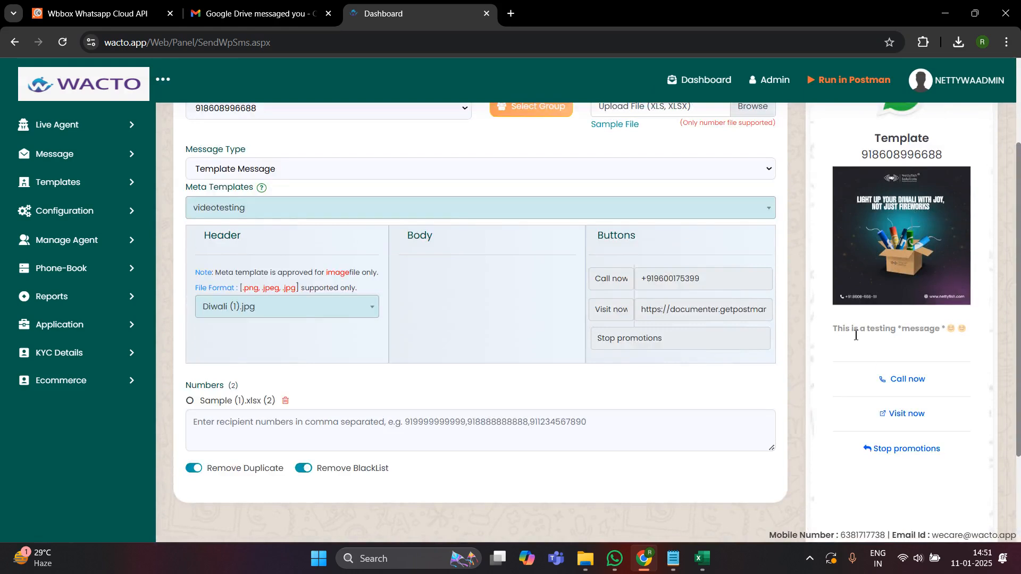
{"action": "left_click_drag", "start_coordinate": [839, 330], "coordinate": [945, 331]}
{"action": "left_click", "coordinate": [945, 331]}
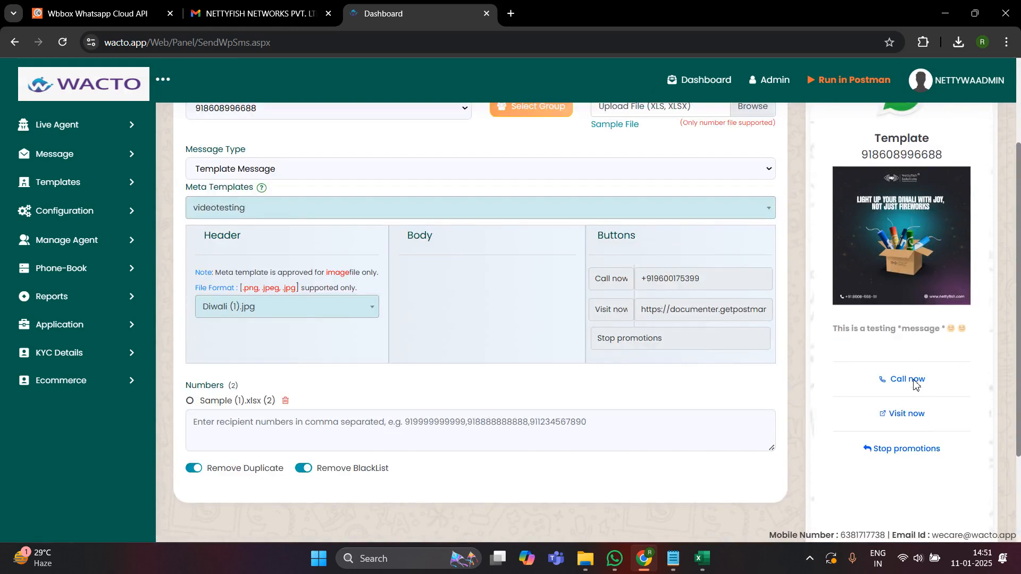
{"action": "scroll", "coordinate": [828, 424], "scroll_direction": "down", "scroll_amount": 3}
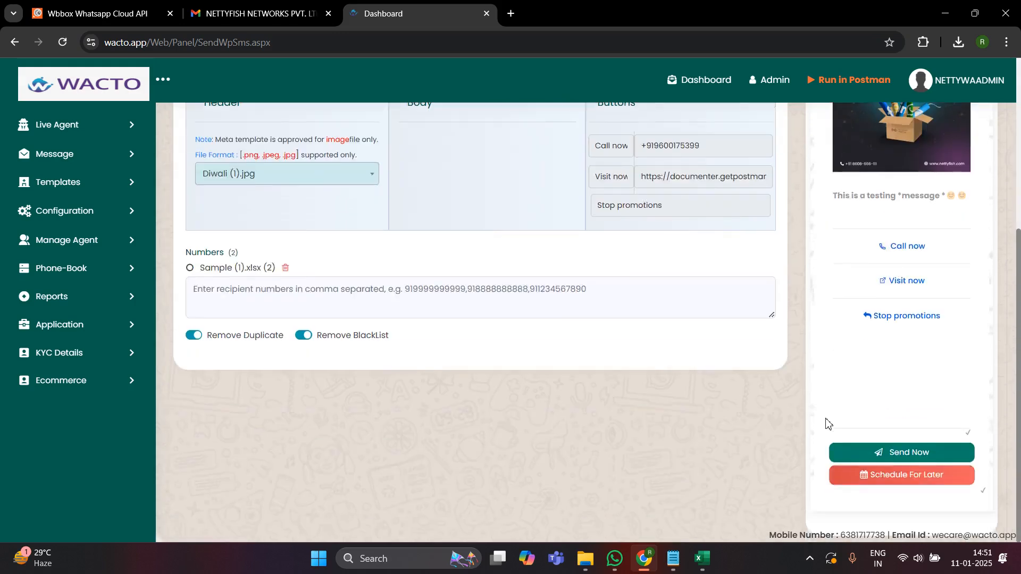
- Send the videotesting campaign now and open Reports > Delivery Report
{"action": "left_click", "coordinate": [891, 455]}
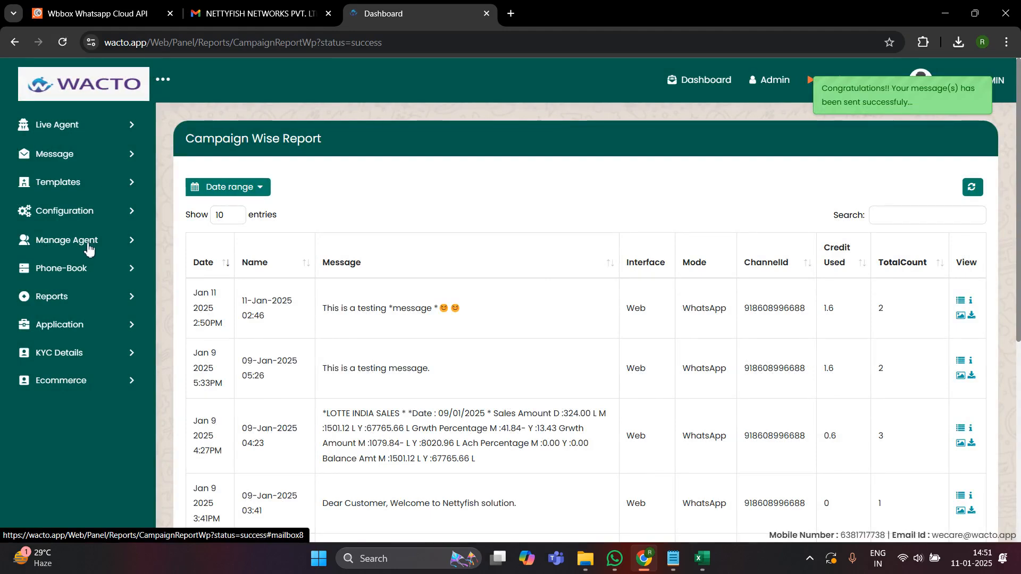
{"action": "left_click", "coordinate": [76, 296]}
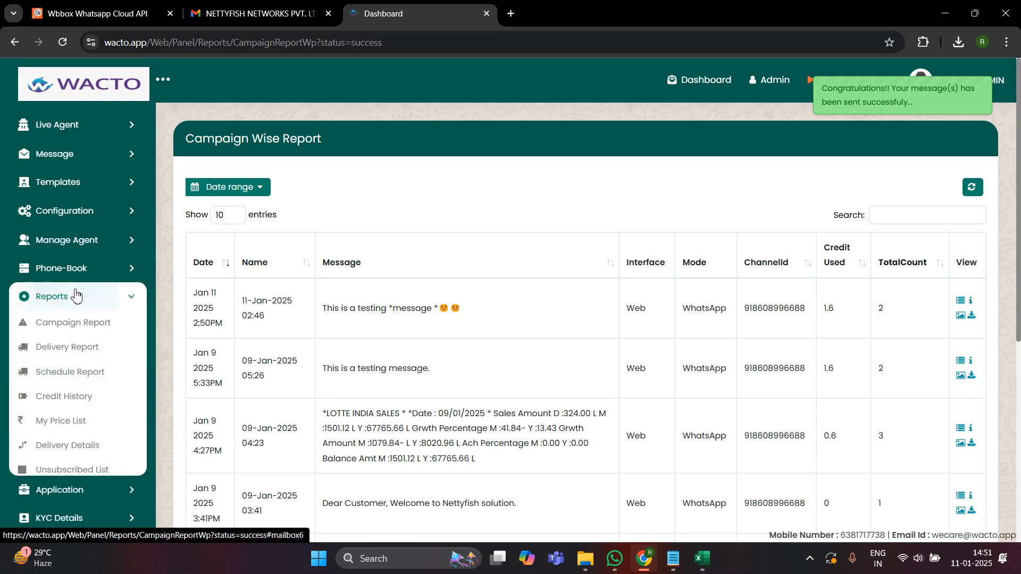
{"action": "left_click", "coordinate": [82, 358]}
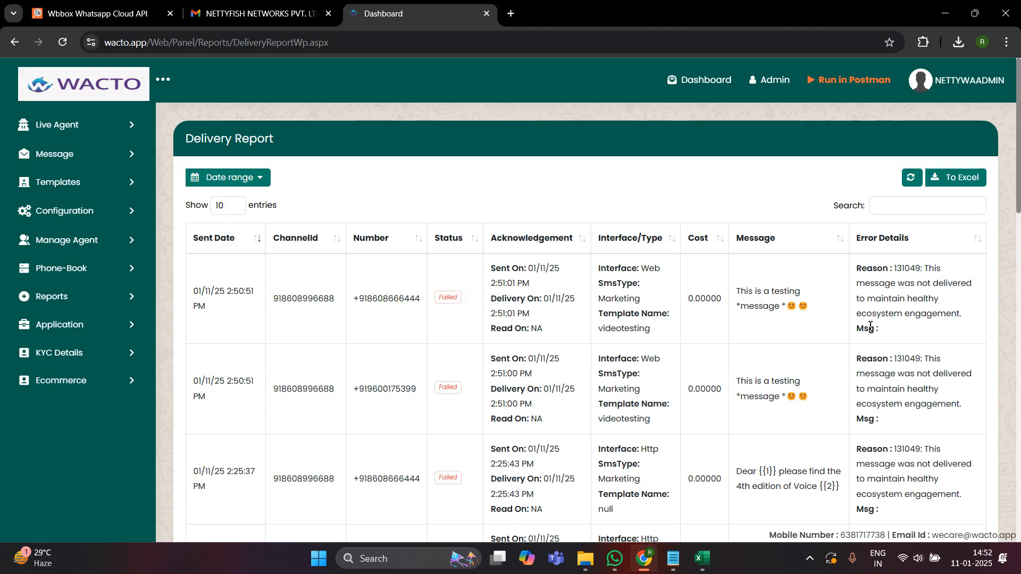
- Read the 131049 failure reasons in the report, then return to Send Whatsapp Message
{"action": "left_click_drag", "start_coordinate": [967, 321], "coordinate": [855, 271]}
{"action": "left_click", "coordinate": [936, 318]}
{"action": "left_click_drag", "start_coordinate": [966, 321], "coordinate": [921, 270]}
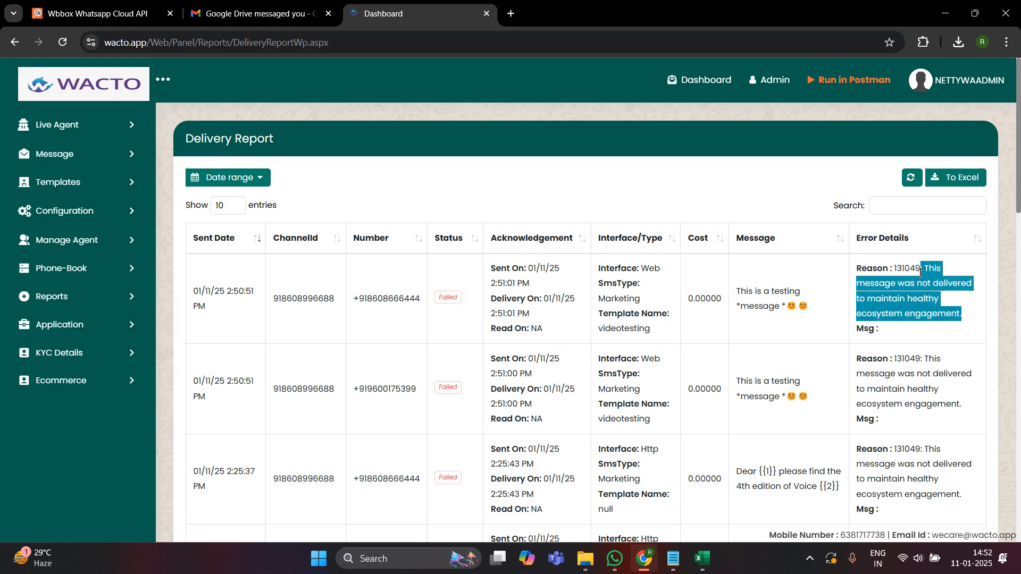
{"action": "left_click", "coordinate": [925, 299]}
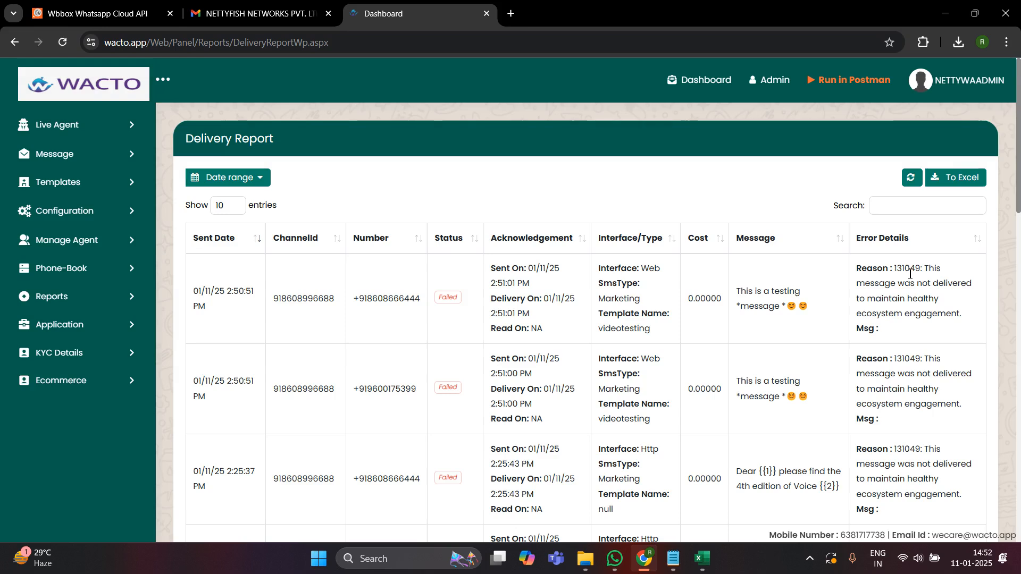
{"action": "left_click_drag", "start_coordinate": [319, 299], "coordinate": [279, 300]}
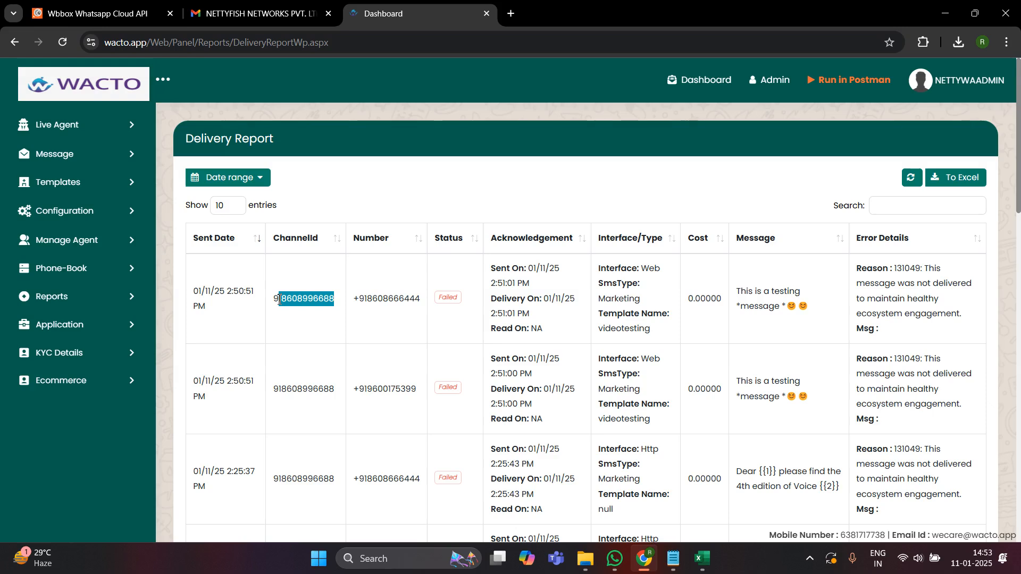
{"action": "left_click", "coordinate": [122, 157]}
{"action": "left_click", "coordinate": [116, 185]}
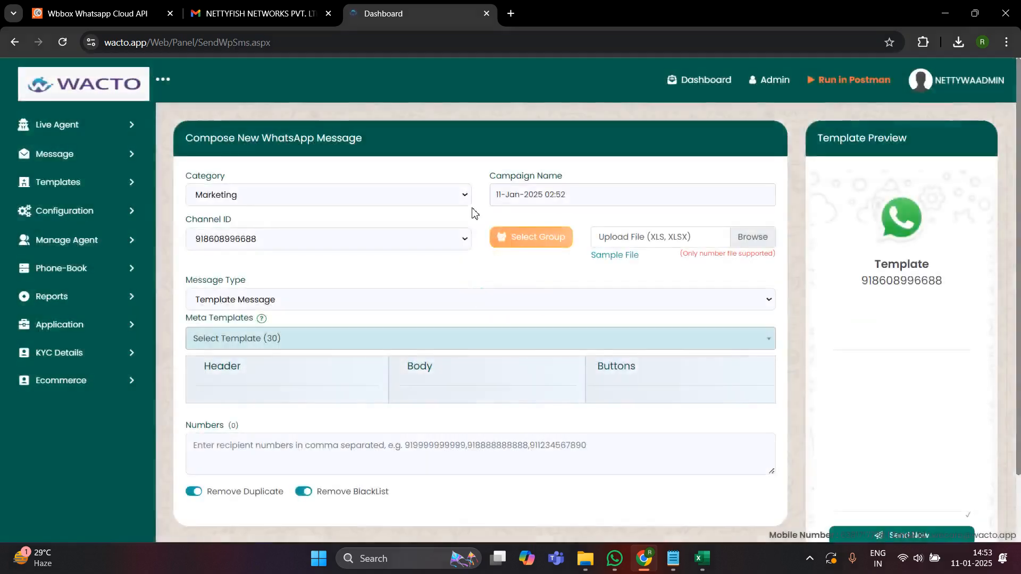
- Upload Sample (1).xlsx as the recipient number file
{"action": "left_click", "coordinate": [540, 246]}
{"action": "left_click", "coordinate": [727, 96]}
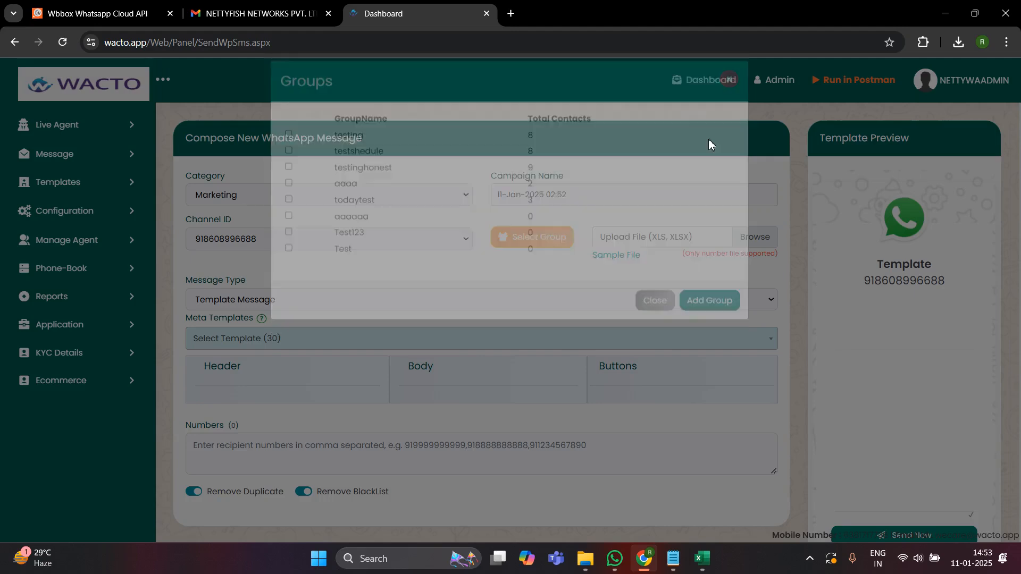
{"action": "left_click", "coordinate": [738, 230]}
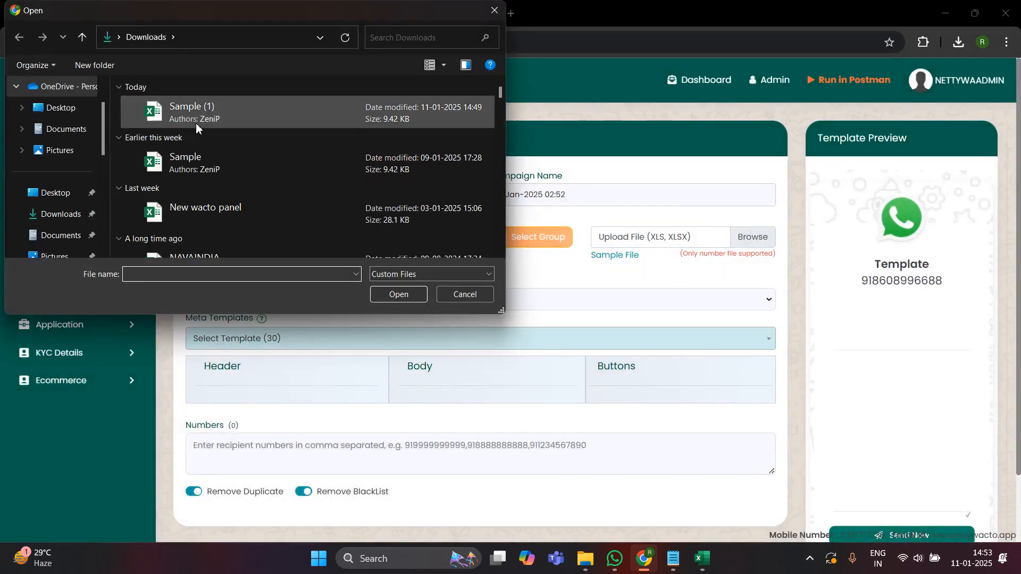
{"action": "double_click", "coordinate": [196, 128]}
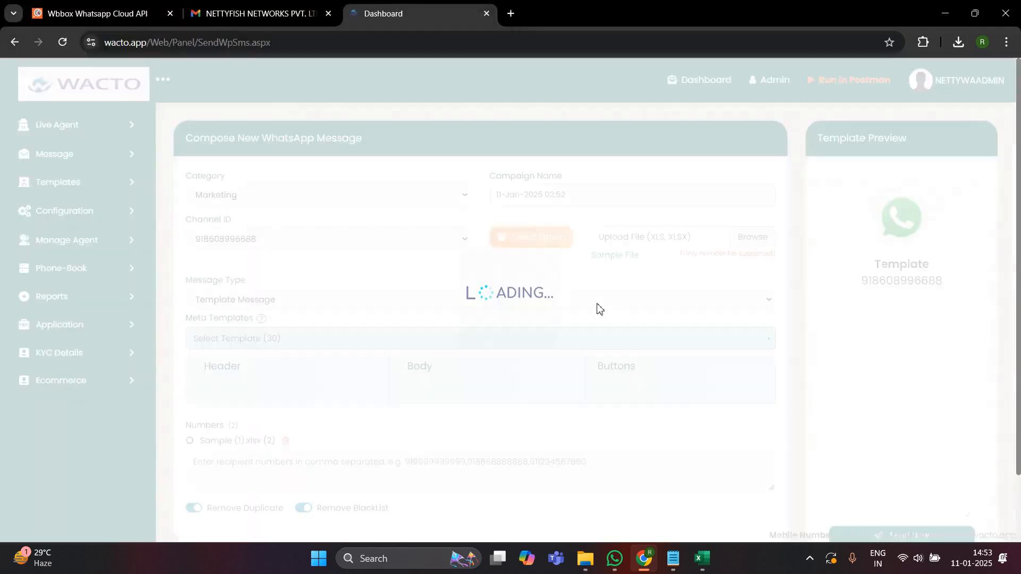
{"action": "scroll", "coordinate": [315, 390], "scroll_direction": "down", "scroll_amount": 2}
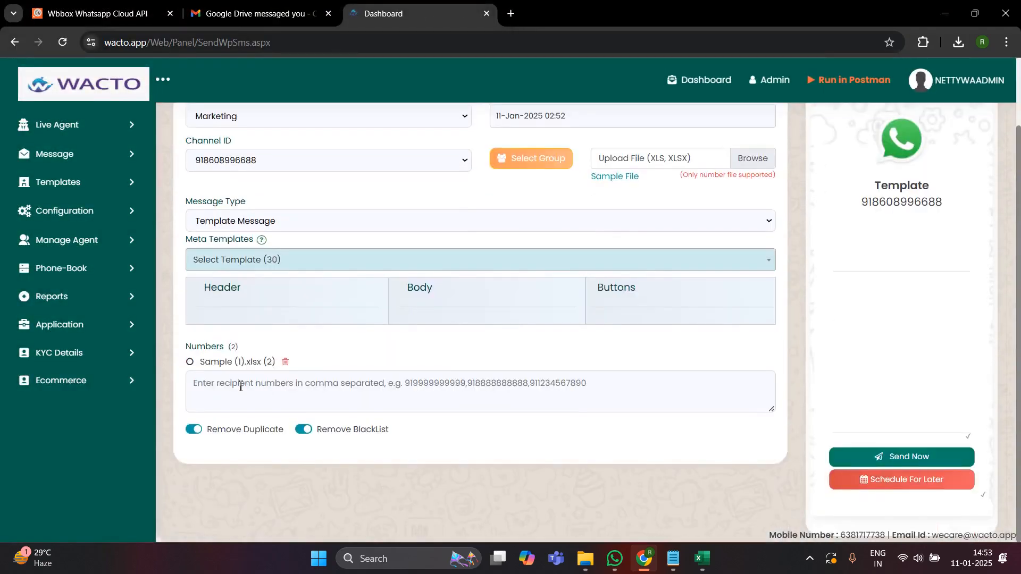
- Choose the videotesting Meta template with the Diwali (1).jpg header and send it now
{"action": "left_click", "coordinate": [299, 221]}
{"action": "left_click", "coordinate": [280, 260]}
{"action": "scroll", "coordinate": [287, 401], "scroll_direction": "down", "scroll_amount": 10}
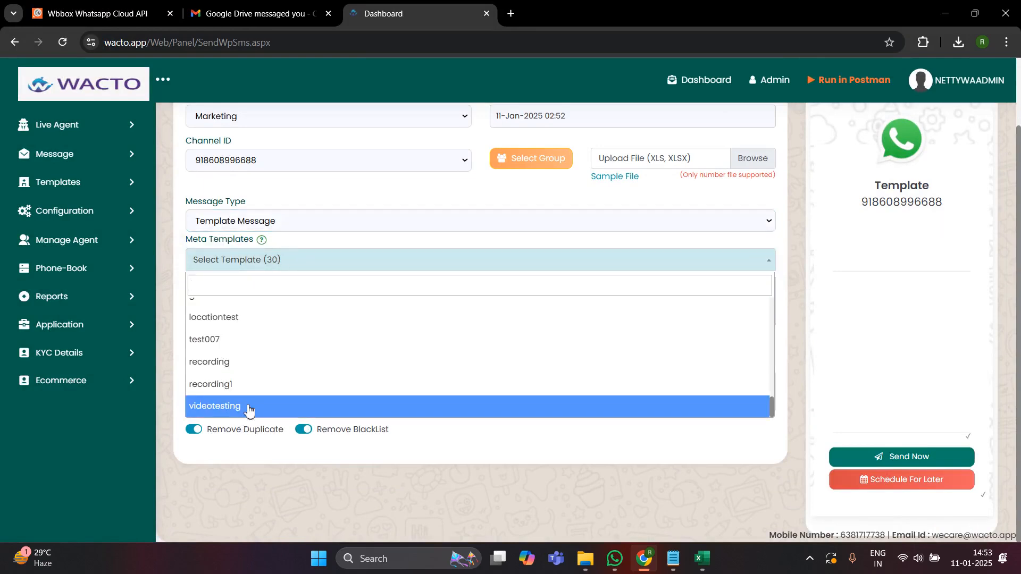
{"action": "left_click", "coordinate": [248, 407]}
{"action": "left_click", "coordinate": [245, 359]}
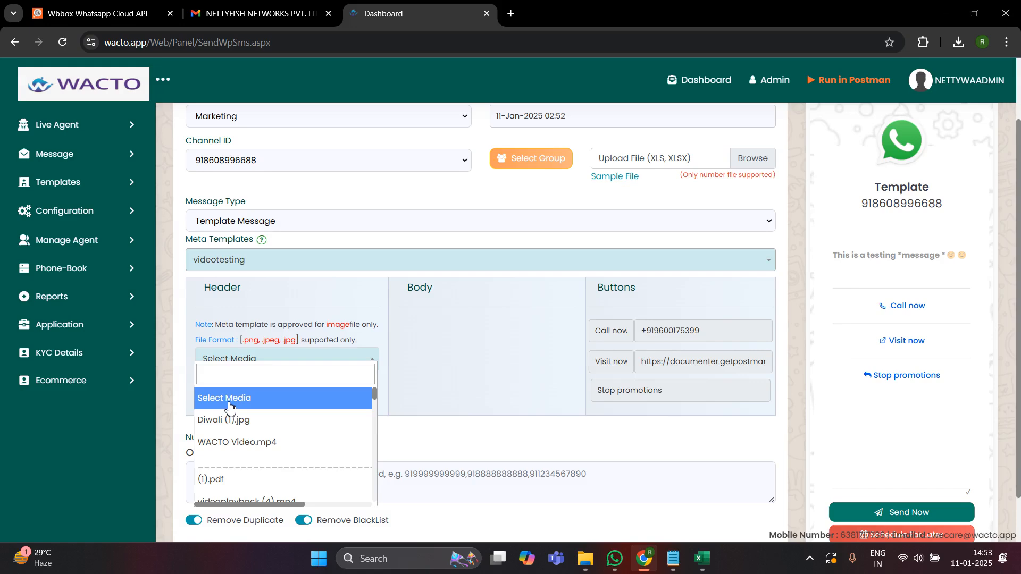
{"action": "left_click", "coordinate": [238, 427]}
{"action": "scroll", "coordinate": [772, 397], "scroll_direction": "down", "scroll_amount": 3}
{"action": "left_click", "coordinate": [894, 451]}
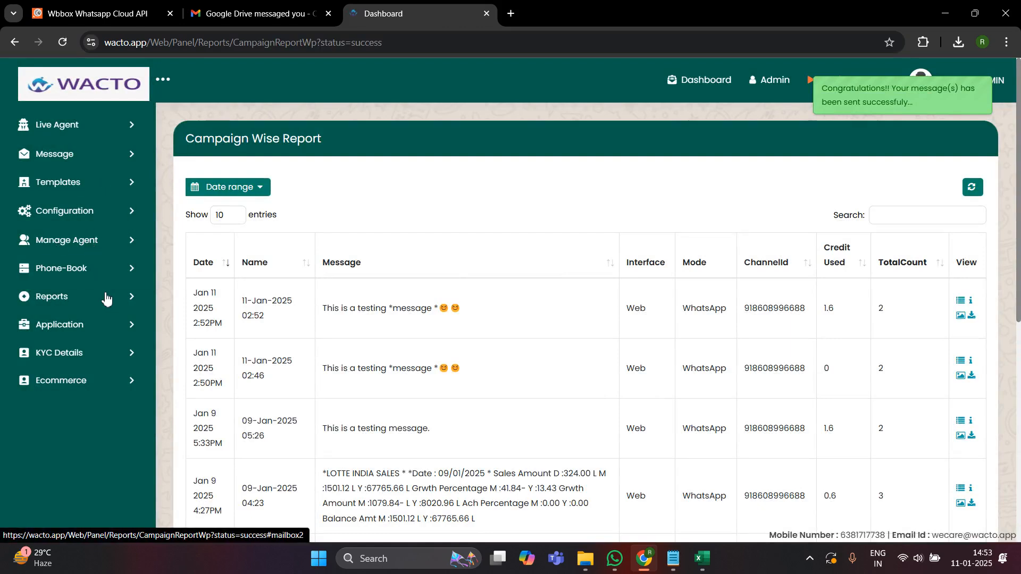
- Open the Delivery Report, check the delivered recipient, and switch to the Sample (1) workbook
{"action": "left_click", "coordinate": [91, 302]}
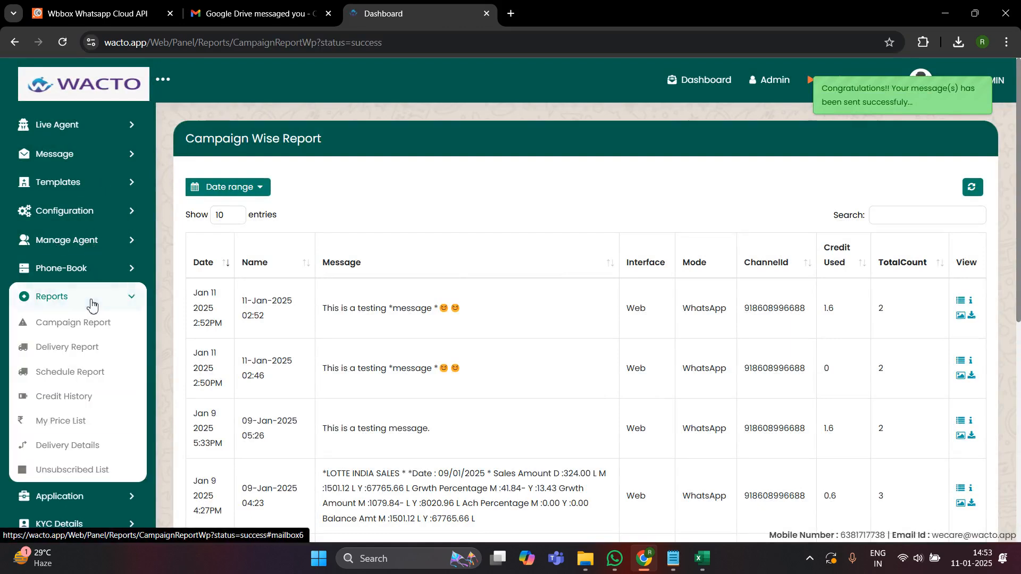
{"action": "left_click", "coordinate": [88, 349]}
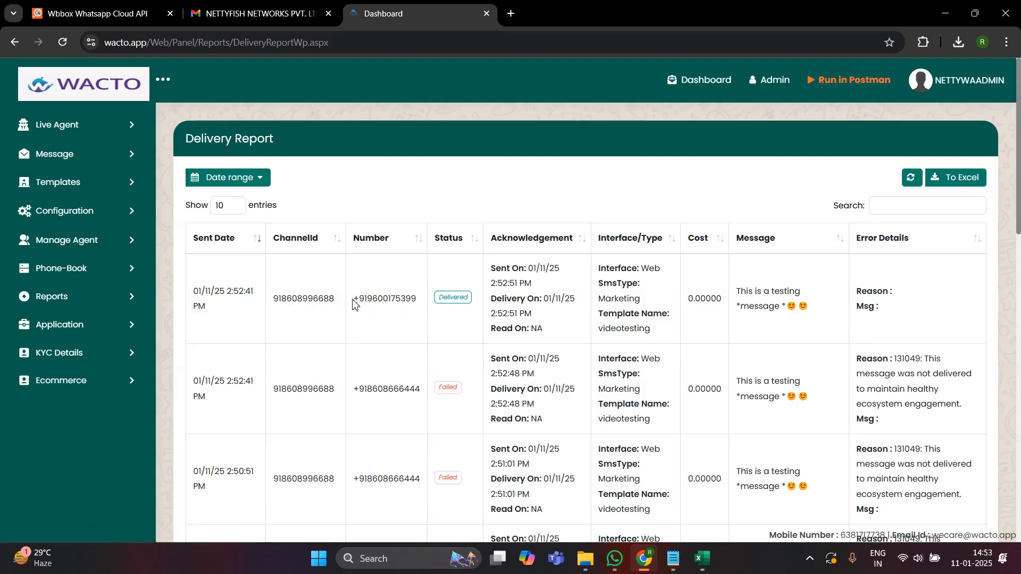
{"action": "left_click_drag", "start_coordinate": [354, 301], "coordinate": [415, 306]}
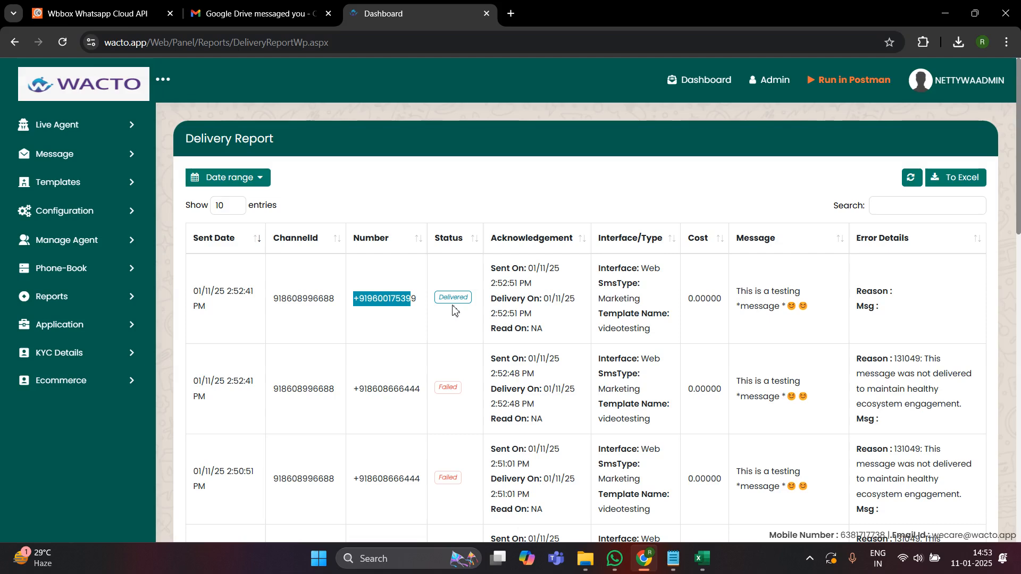
{"action": "left_click", "coordinate": [697, 567]}
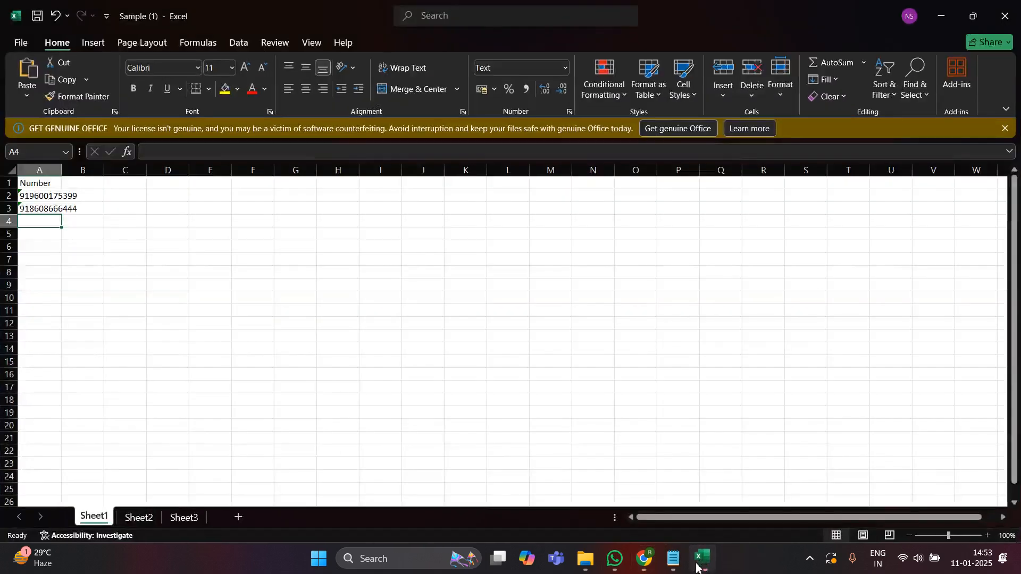
- Check the recipient numbers in cells A2 and A3 of Sample (1).xlsx, then minimize Excel
{"action": "left_click", "coordinate": [42, 195]}
{"action": "left_click", "coordinate": [55, 209]}
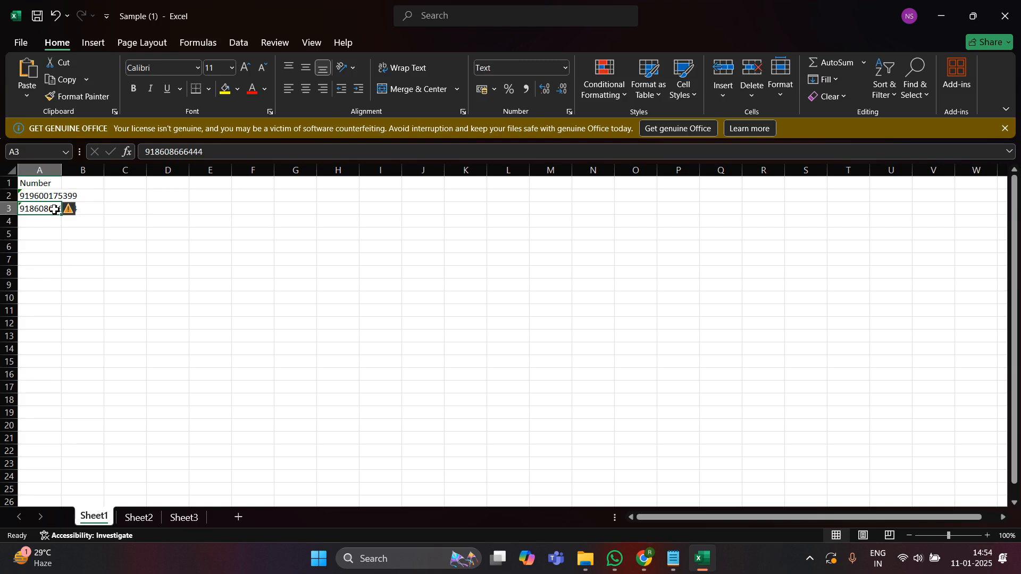
{"action": "left_click", "coordinate": [947, 9]}
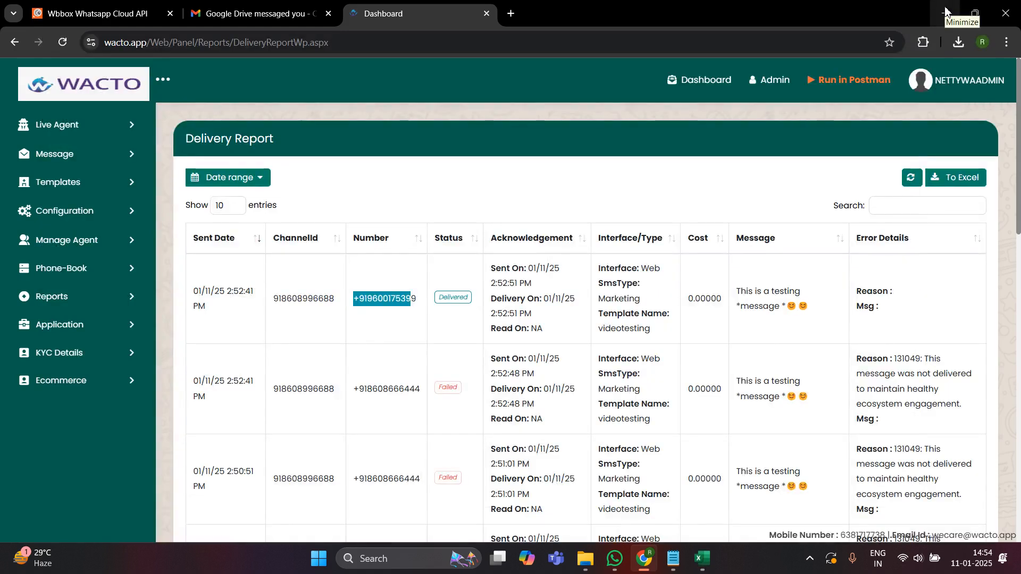